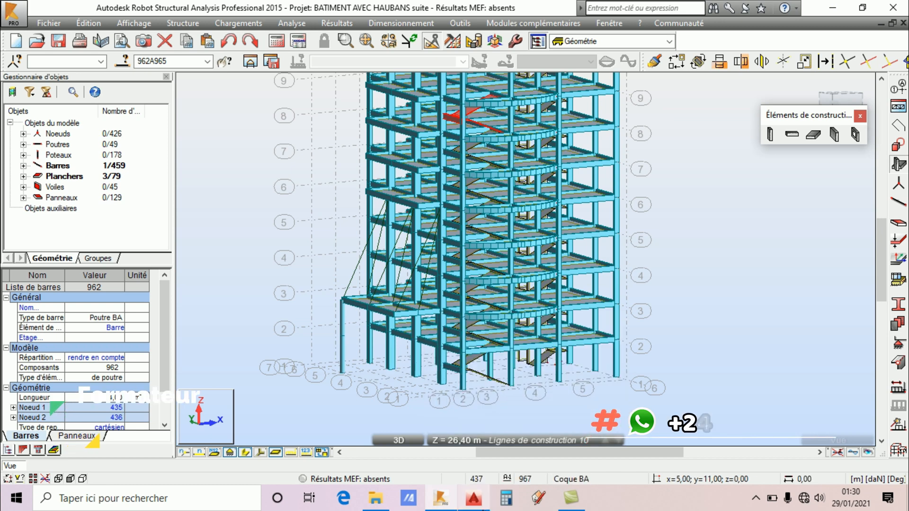
Switch to the AutoCAD drawing and read the notes listing the column, beam, wall and cable sizes.
{"action": "left_click", "coordinate": [474, 497]}
{"action": "scroll", "coordinate": [366, 282], "scroll_direction": "up", "scroll_amount": 5}
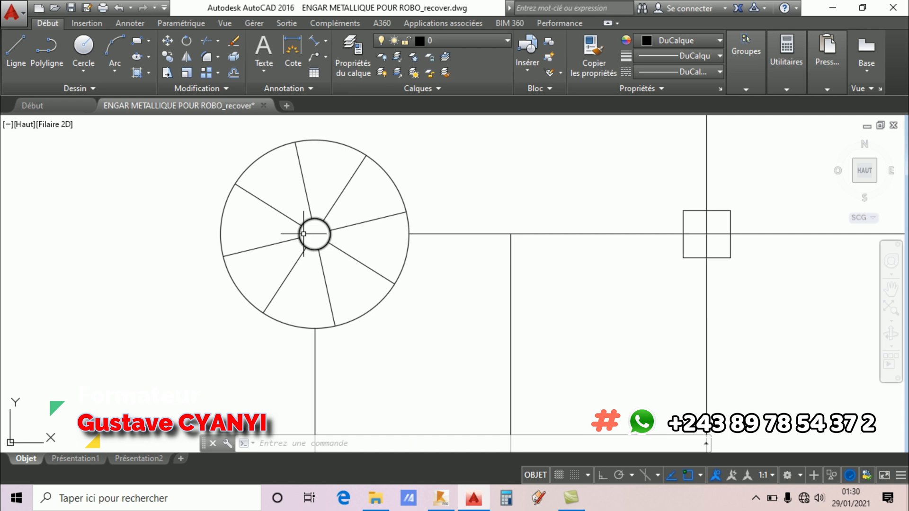
{"action": "scroll", "coordinate": [306, 235], "scroll_direction": "down", "scroll_amount": 4}
{"action": "scroll", "coordinate": [282, 229], "scroll_direction": "down", "scroll_amount": 2}
{"action": "scroll", "coordinate": [284, 220], "scroll_direction": "up", "scroll_amount": 4}
{"action": "middle_click_drag", "start_coordinate": [302, 227], "coordinate": [75, 204]}
{"action": "scroll", "coordinate": [82, 204], "scroll_direction": "down", "scroll_amount": 4}
{"action": "scroll", "coordinate": [478, 186], "scroll_direction": "up", "scroll_amount": 3}
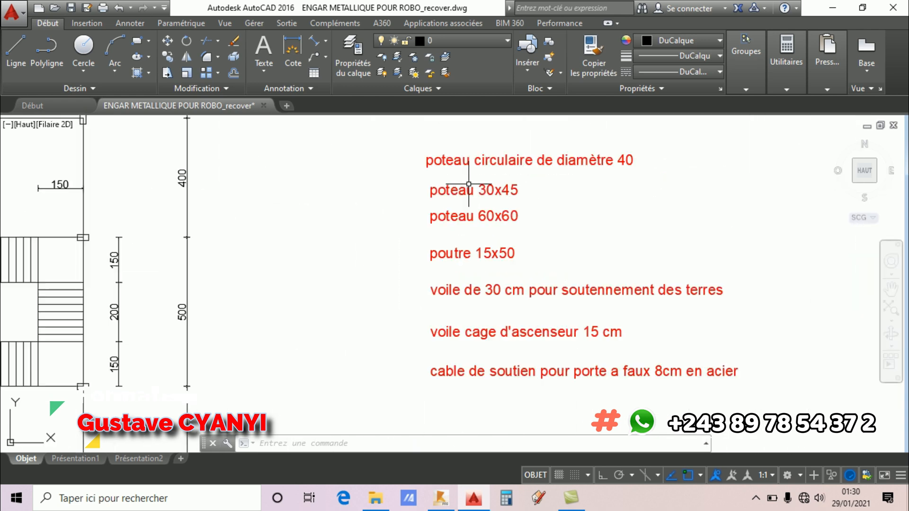
{"action": "middle_click_drag", "start_coordinate": [517, 177], "coordinate": [472, 209]}
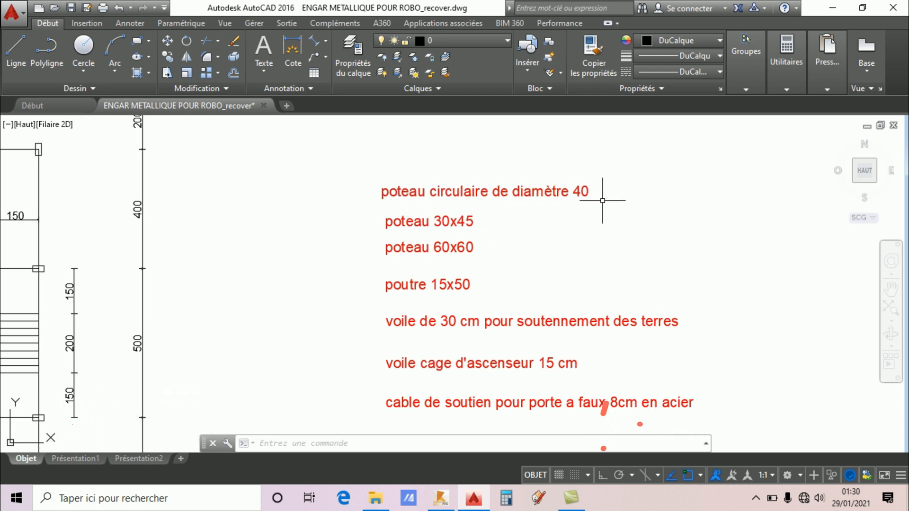
{"action": "scroll", "coordinate": [619, 215], "scroll_direction": "down", "scroll_amount": 5}
Return to Robot Structural Analysis and set the column definition to type Poteau BA with section C C_40.
{"action": "left_click", "coordinate": [441, 499]}
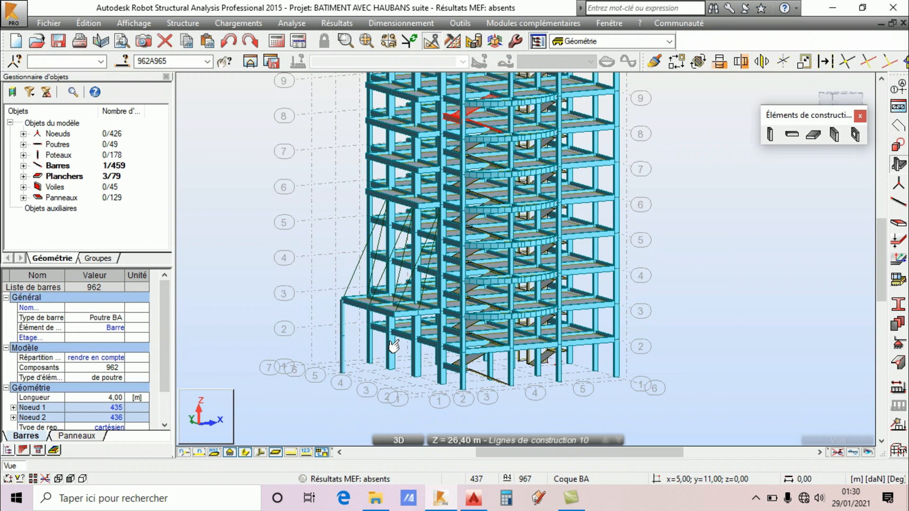
{"action": "left_click", "coordinate": [770, 135]}
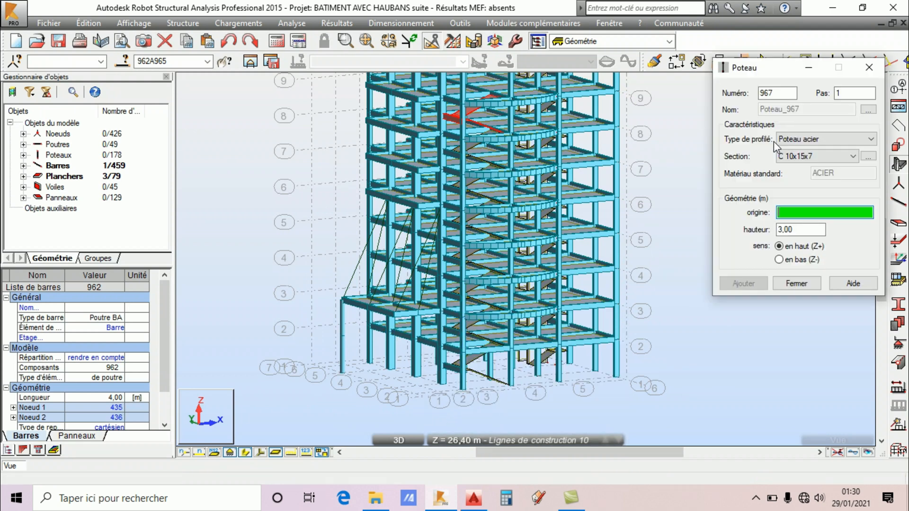
{"action": "left_click", "coordinate": [818, 148]}
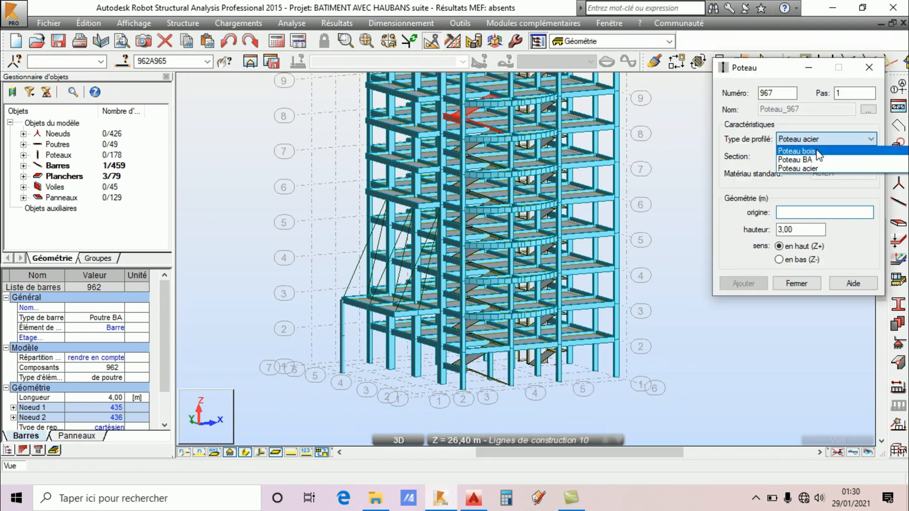
{"action": "left_click", "coordinate": [819, 157]}
{"action": "left_click", "coordinate": [819, 156]}
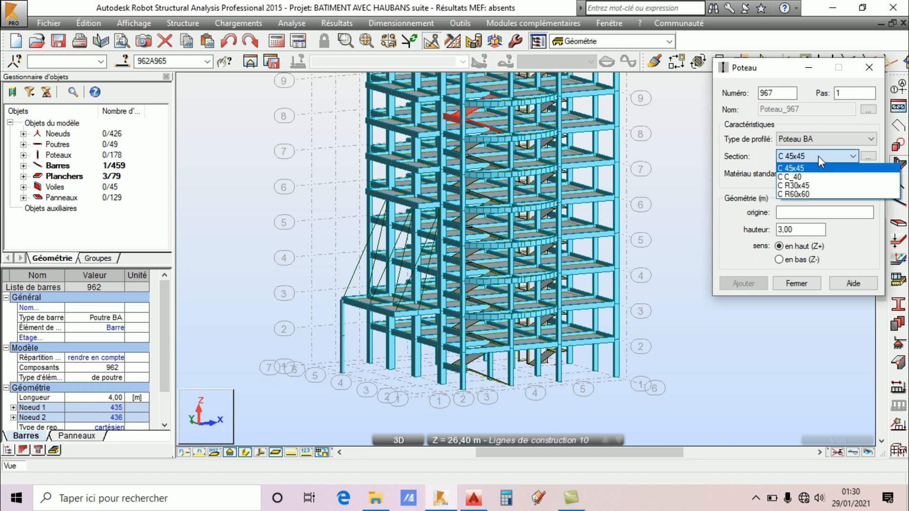
{"action": "left_click", "coordinate": [803, 177]}
{"action": "left_click", "coordinate": [797, 283]}
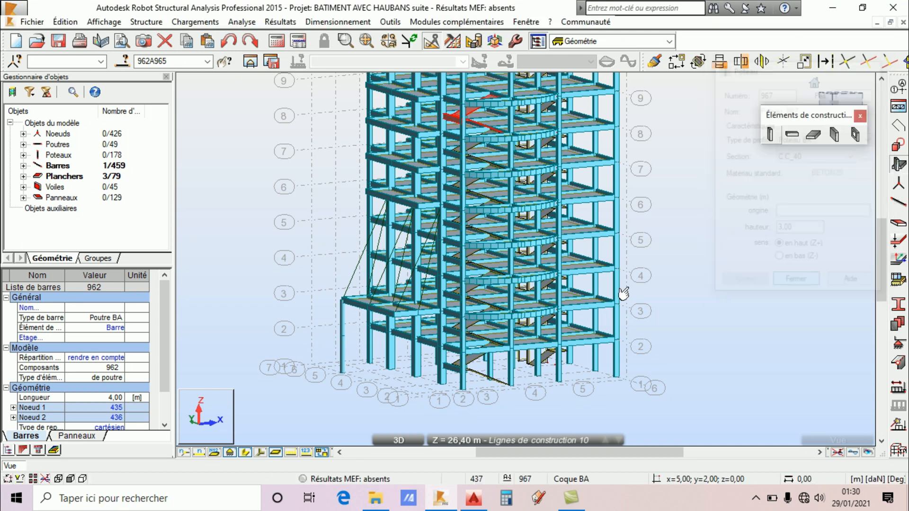
Change the section of the ground-level corner column beside the projecting cable-supported floor to C C_40.
{"action": "left_click", "coordinate": [369, 352]}
{"action": "scroll", "coordinate": [355, 326], "scroll_direction": "up", "scroll_amount": 3}
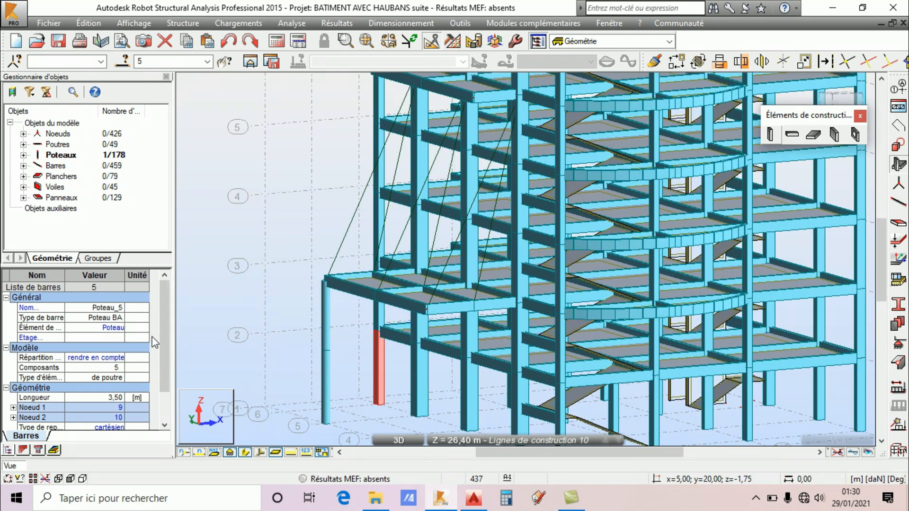
{"action": "scroll", "coordinate": [163, 341], "scroll_direction": "down", "scroll_amount": 3}
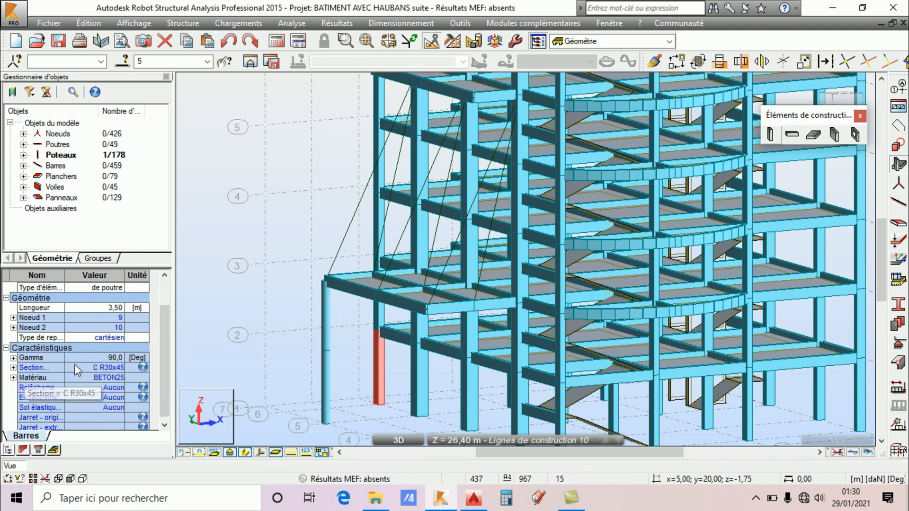
{"action": "left_click", "coordinate": [94, 368]}
{"action": "left_click", "coordinate": [95, 368]}
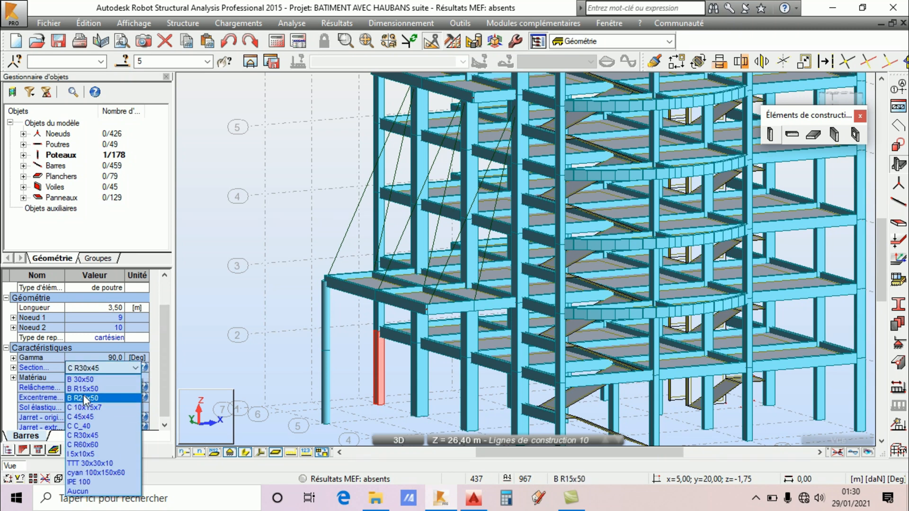
{"action": "left_click", "coordinate": [94, 426]}
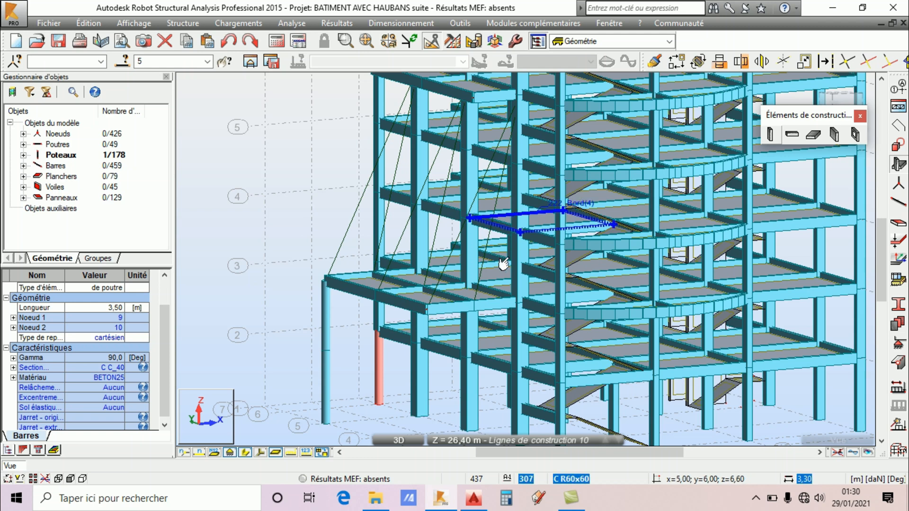
Select all the columns stacked above the circular ground-level corner column and change their section to C C_40.
{"action": "right_click", "coordinate": [287, 225]}
{"action": "left_click", "coordinate": [284, 278]}
{"action": "left_click_drag", "start_coordinate": [406, 305], "coordinate": [559, 405]}
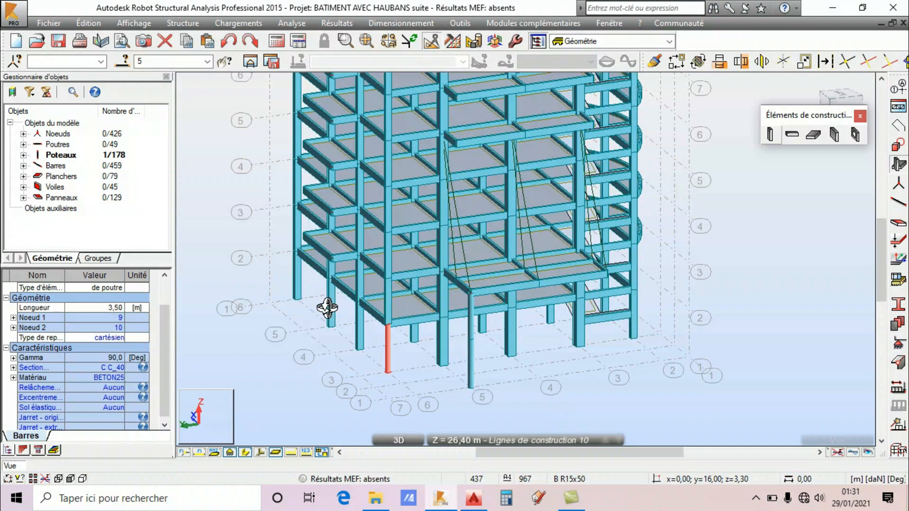
{"action": "left_click_drag", "start_coordinate": [325, 311], "coordinate": [359, 312]}
{"action": "scroll", "coordinate": [359, 313], "scroll_direction": "up", "scroll_amount": 10}
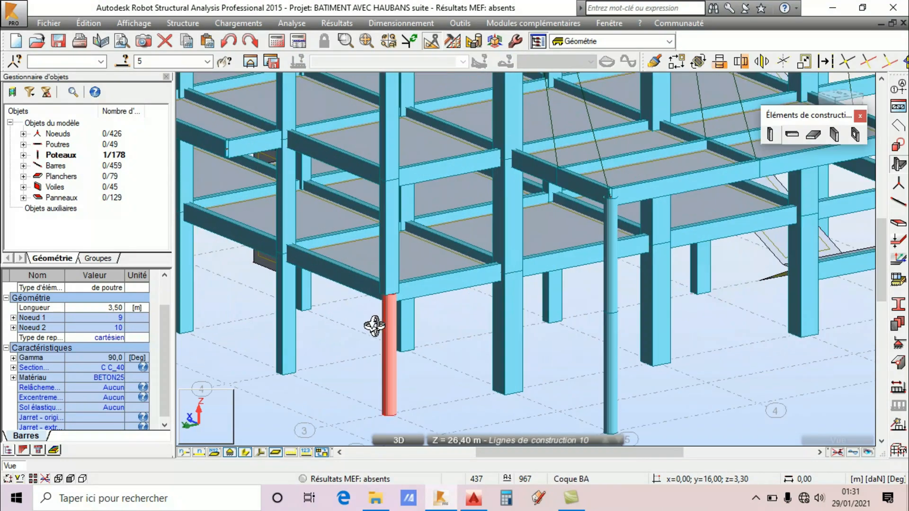
{"action": "right_click", "coordinate": [459, 200]}
{"action": "left_click", "coordinate": [451, 209]}
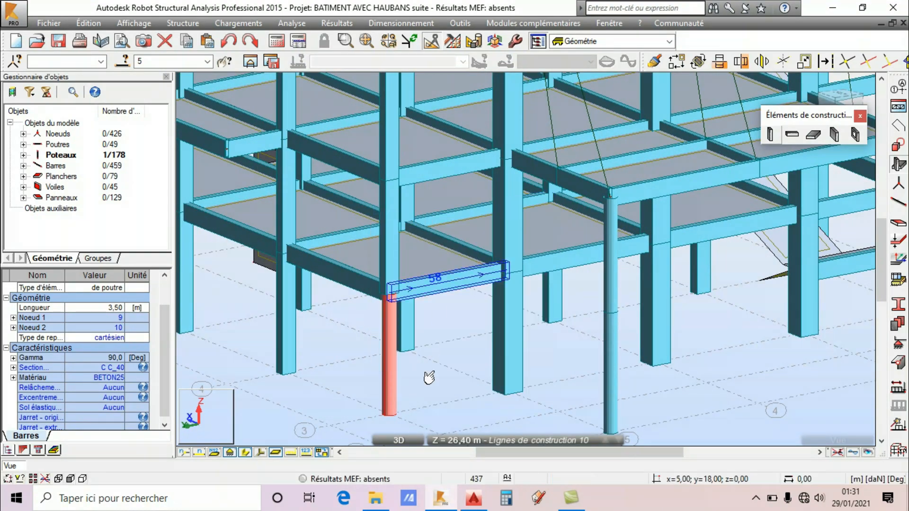
{"action": "scroll", "coordinate": [429, 373], "scroll_direction": "down", "scroll_amount": 5}
{"action": "left_click", "coordinate": [419, 273]}
{"action": "left_click", "coordinate": [409, 364], "text": "ctrl"}
{"action": "scroll", "coordinate": [408, 350], "scroll_direction": "down", "scroll_amount": 5}
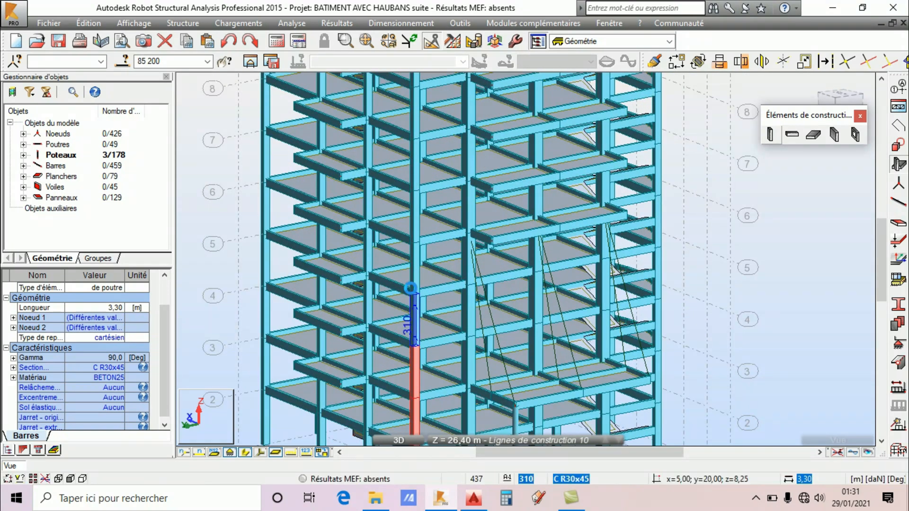
{"action": "left_click", "coordinate": [410, 287], "text": "ctrl"}
{"action": "left_click", "coordinate": [408, 213], "text": "ctrl"}
{"action": "left_click", "coordinate": [407, 180], "text": "ctrl"}
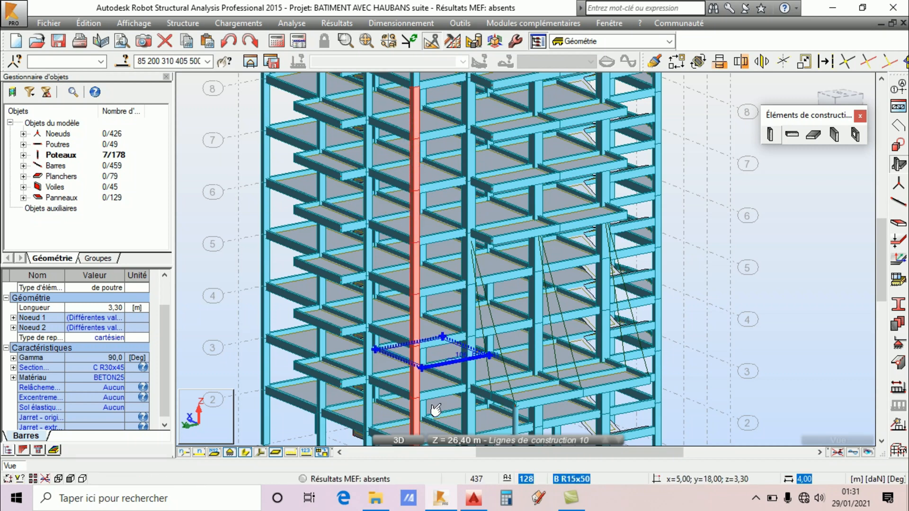
{"action": "scroll", "coordinate": [429, 341], "scroll_direction": "down", "scroll_amount": 3}
{"action": "scroll", "coordinate": [429, 233], "scroll_direction": "up", "scroll_amount": 5}
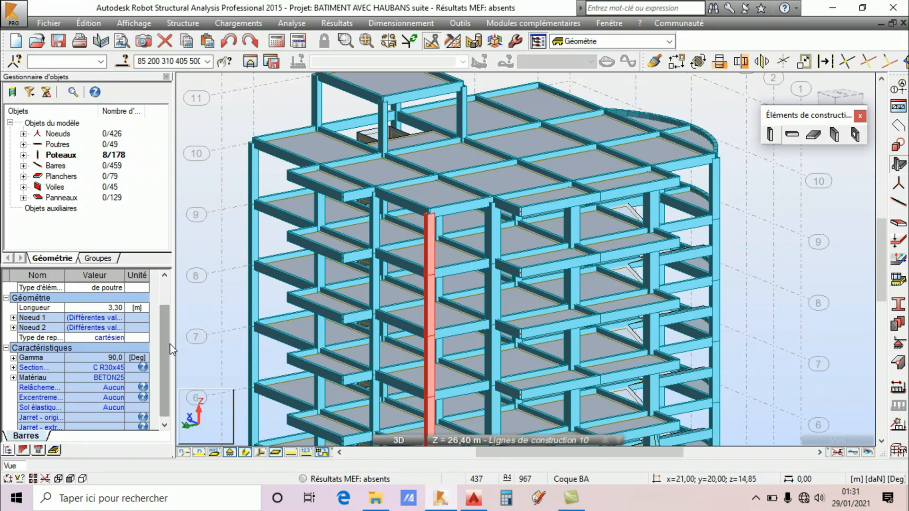
{"action": "left_click", "coordinate": [121, 368]}
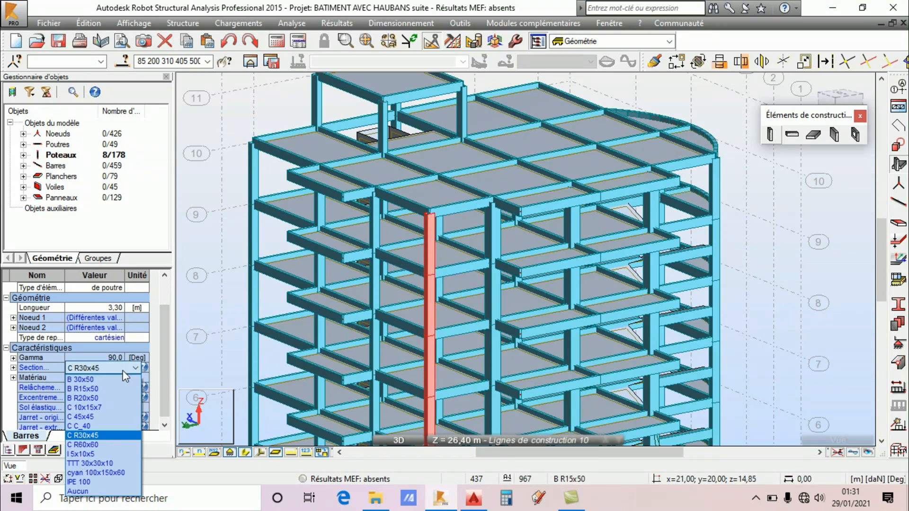
{"action": "left_click", "coordinate": [81, 427]}
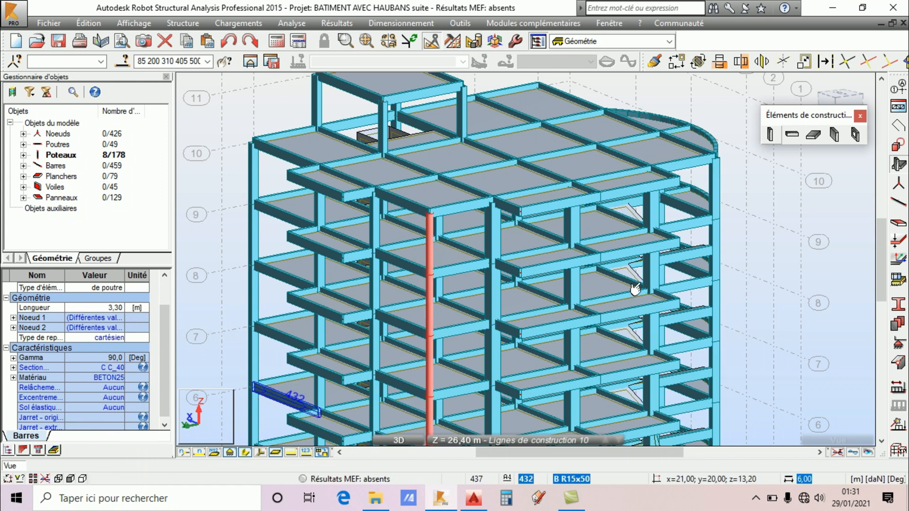
Examine the full height and base of the circular corner column from another angle, and clear the selection.
{"action": "scroll", "coordinate": [530, 197], "scroll_direction": "down", "scroll_amount": 8}
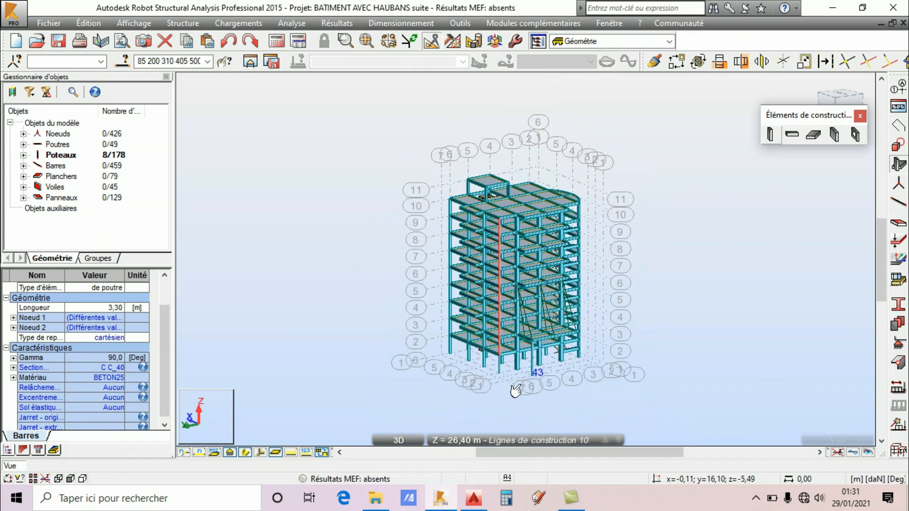
{"action": "scroll", "coordinate": [516, 390], "scroll_direction": "up", "scroll_amount": 8}
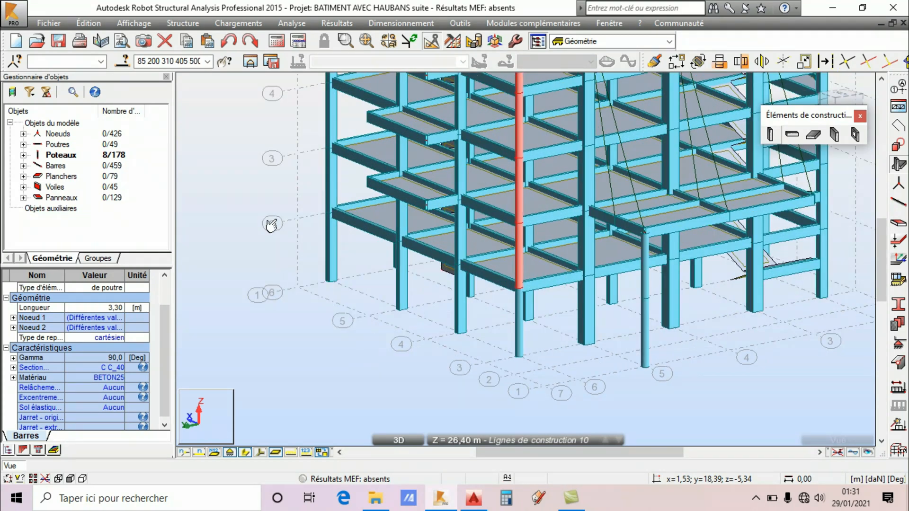
{"action": "right_click", "coordinate": [265, 200]}
{"action": "left_click", "coordinate": [284, 251]}
{"action": "left_click_drag", "start_coordinate": [483, 364], "coordinate": [641, 325]}
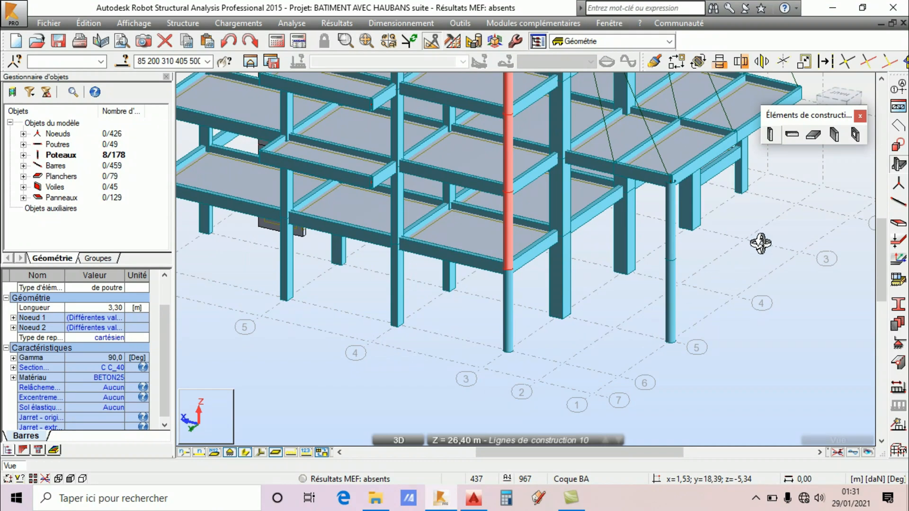
{"action": "right_click", "coordinate": [674, 244]}
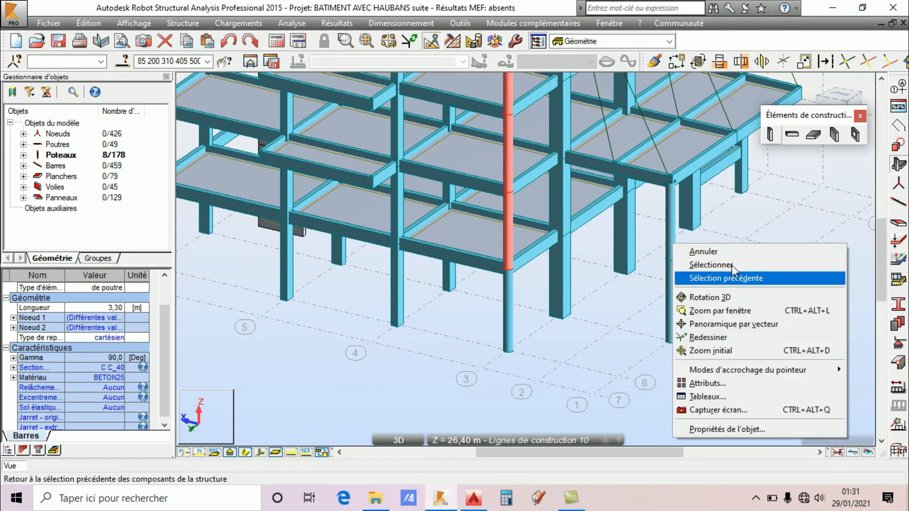
{"action": "left_click", "coordinate": [710, 252]}
{"action": "scroll", "coordinate": [526, 331], "scroll_direction": "up", "scroll_amount": 2}
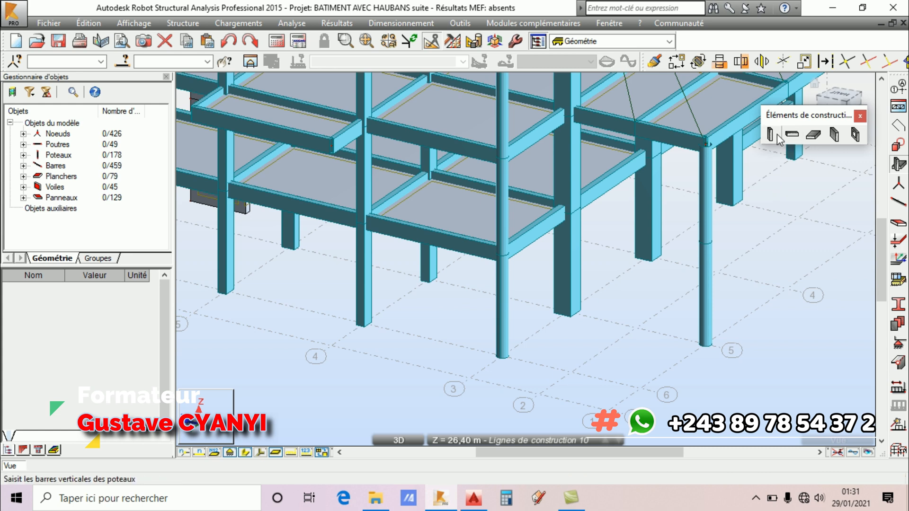
Create a rectangular Poutre BA section with b 30 cm and h 17,5 cm for the beam definition.
{"action": "left_click", "coordinate": [792, 135]}
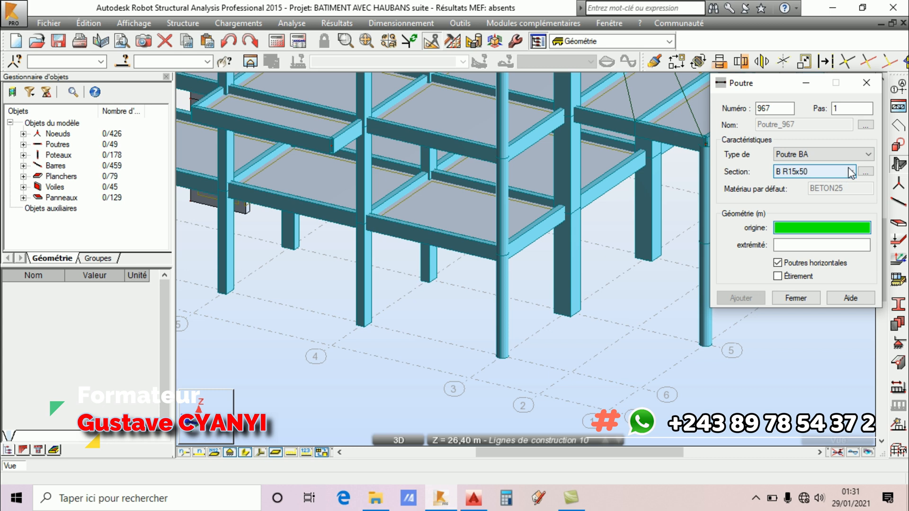
{"action": "left_click", "coordinate": [869, 171]}
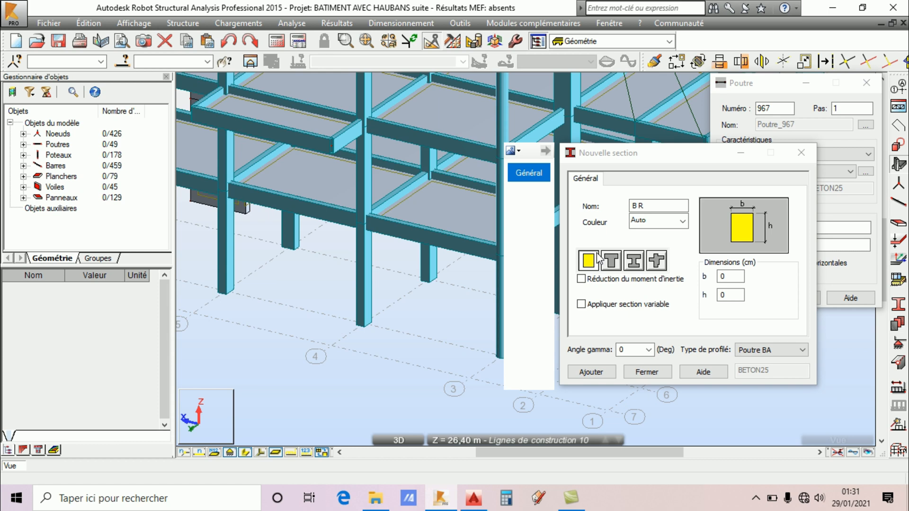
{"action": "left_click", "coordinate": [588, 265]}
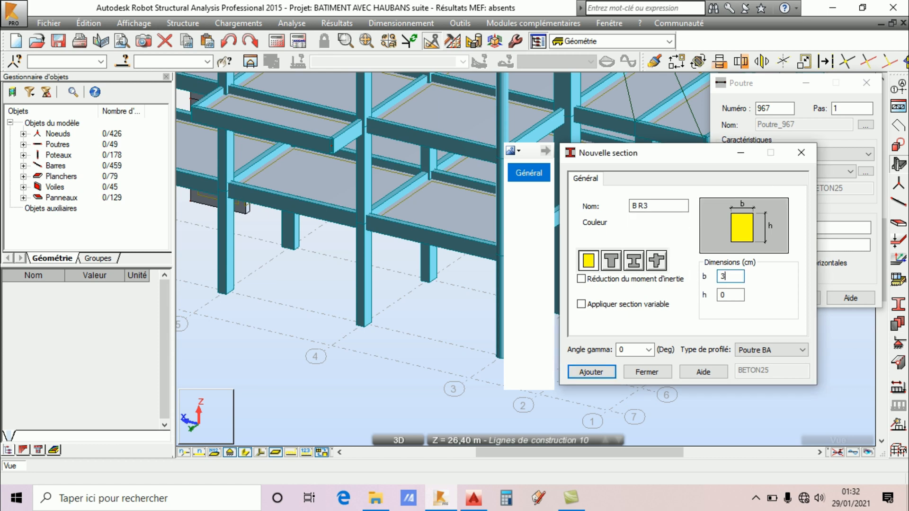
{"action": "double_click", "coordinate": [722, 297]}
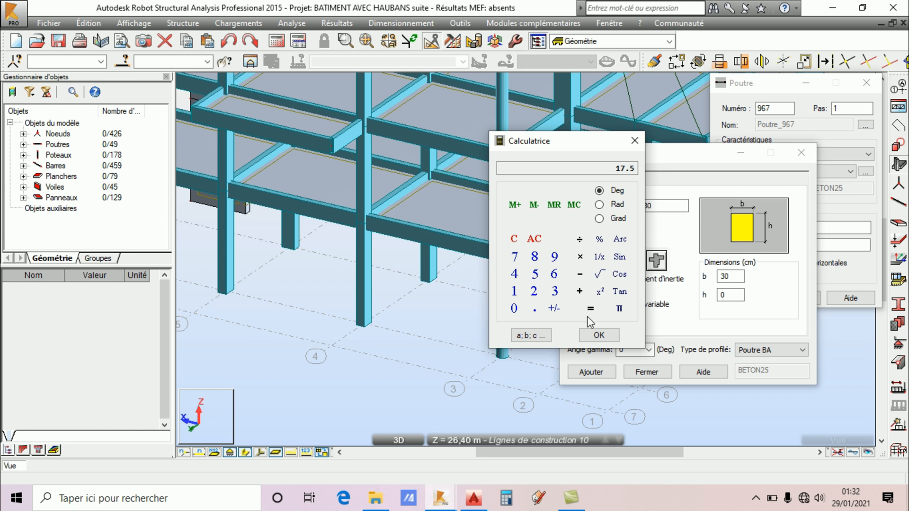
{"action": "left_click", "coordinate": [599, 336]}
{"action": "left_click", "coordinate": [635, 140]}
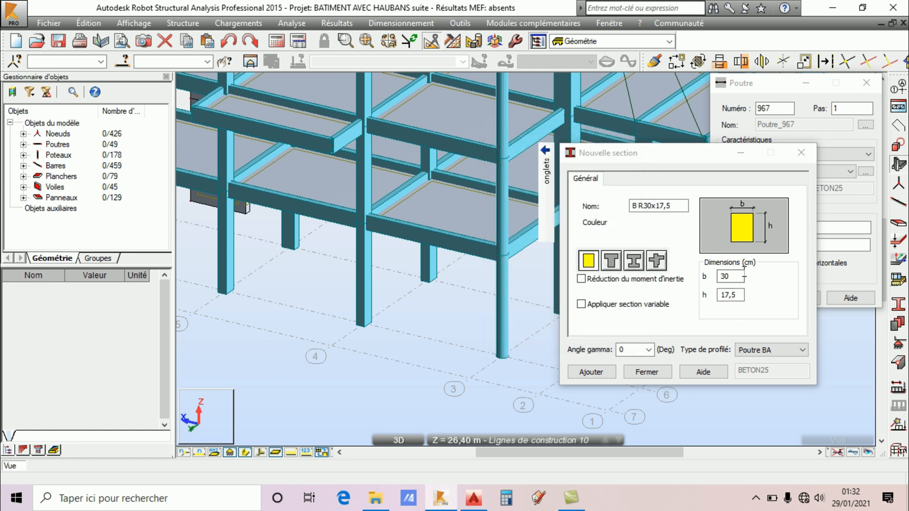
{"action": "left_click", "coordinate": [592, 373]}
{"action": "left_click", "coordinate": [639, 373]}
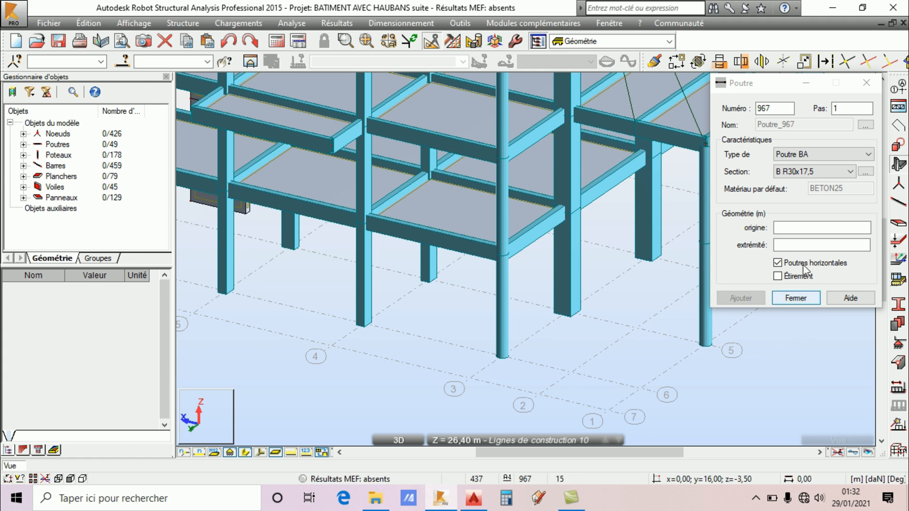
Model a B R30x17,5 beam 1.2 m long in the Y direction from the circular column's base at 5,00; 20,00; -3,50.
{"action": "left_click", "coordinate": [792, 227]}
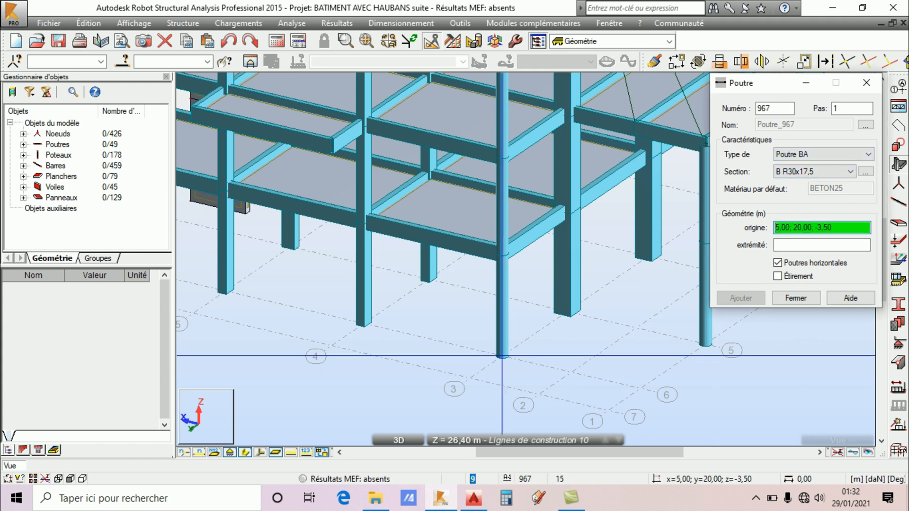
{"action": "middle_click_drag", "start_coordinate": [502, 355], "coordinate": [448, 337]}
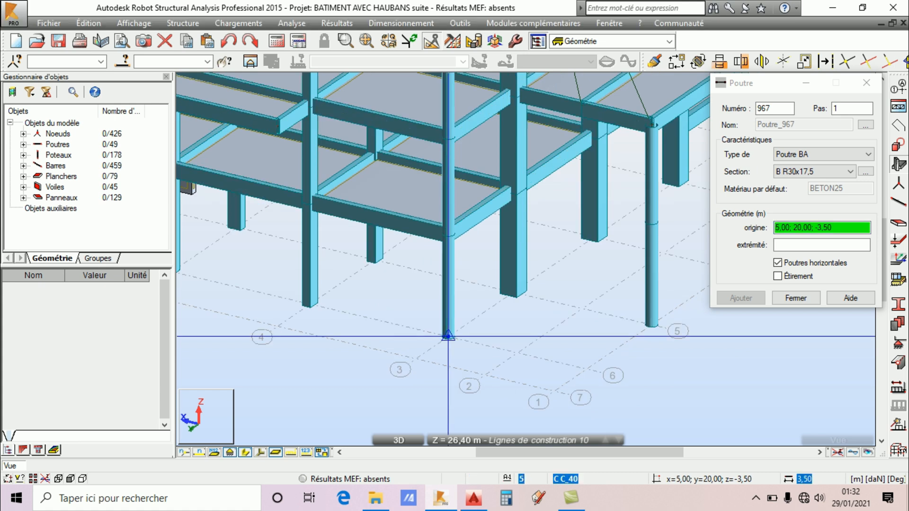
{"action": "left_click", "coordinate": [448, 336]}
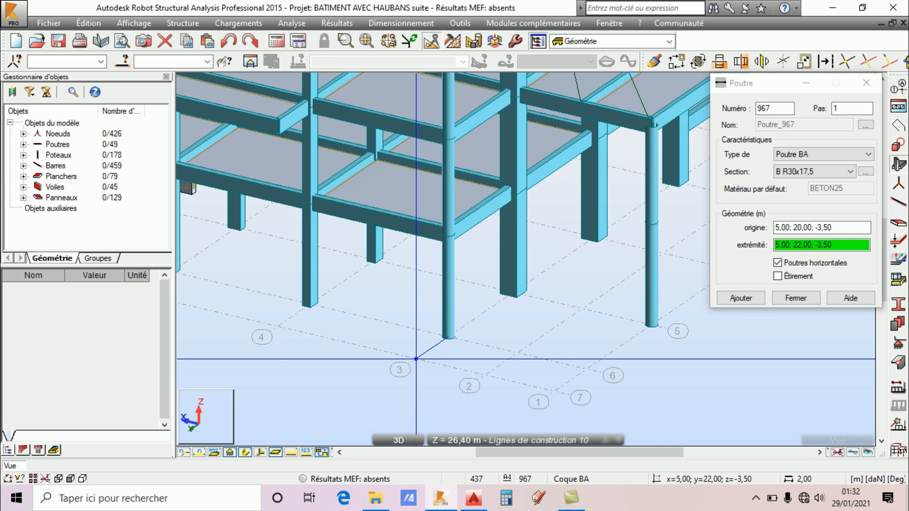
{"action": "type", "text": "1.2"}
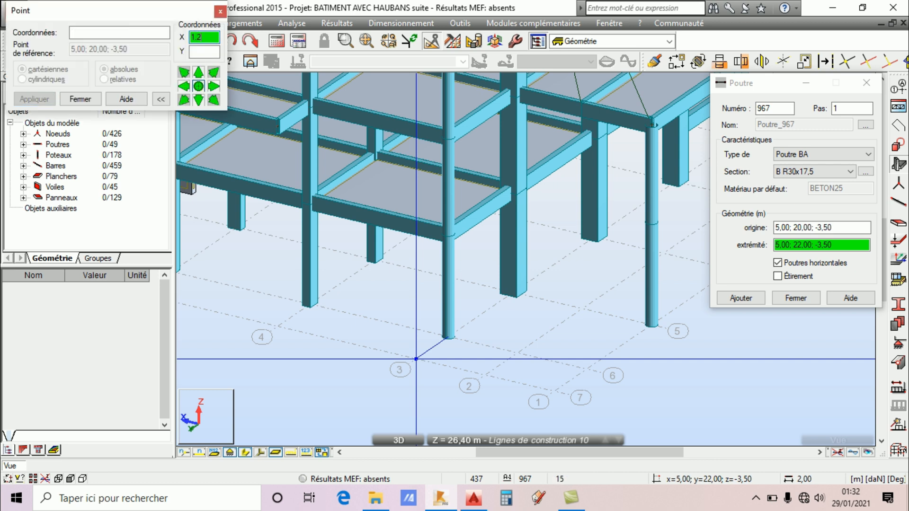
{"action": "left_click", "coordinate": [399, 370]}
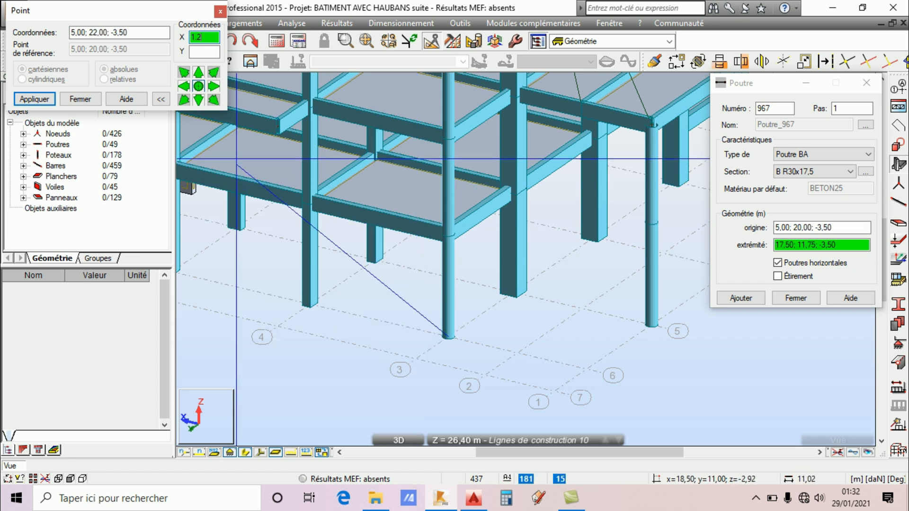
{"action": "left_click", "coordinate": [199, 74]}
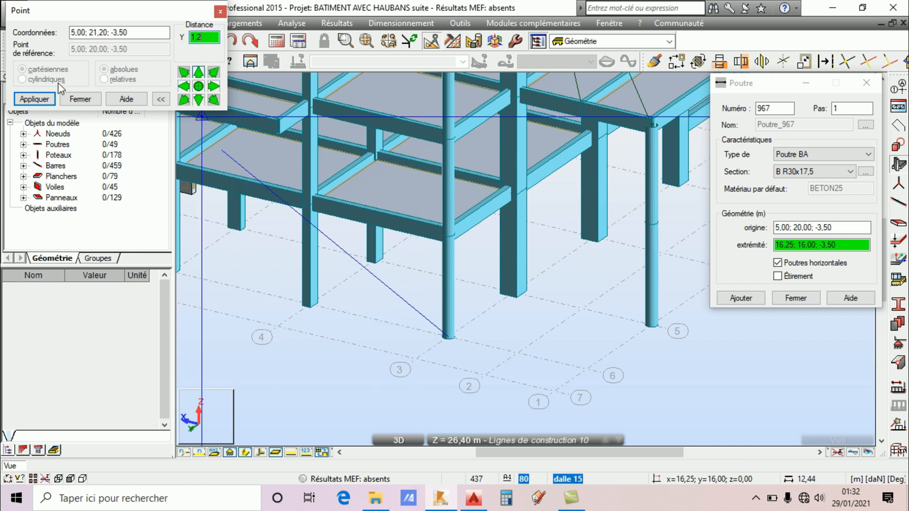
{"action": "left_click", "coordinate": [34, 99]}
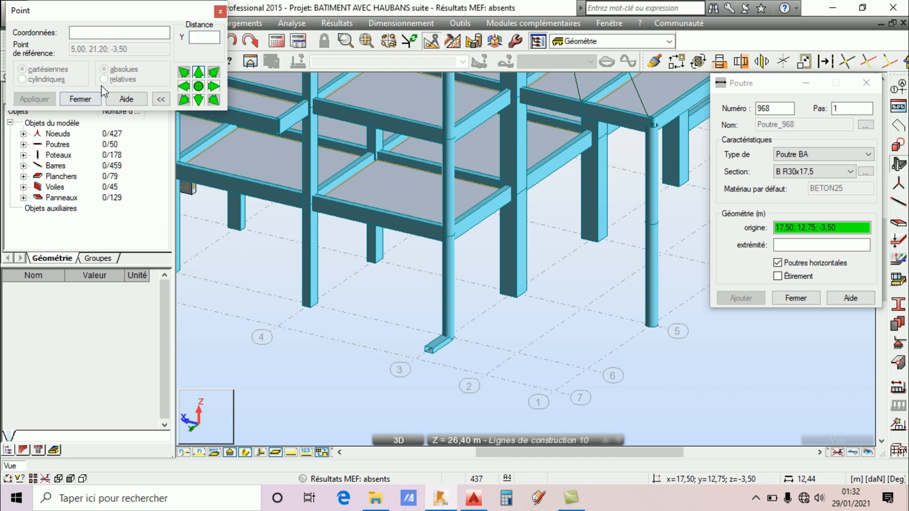
{"action": "left_click", "coordinate": [220, 11]}
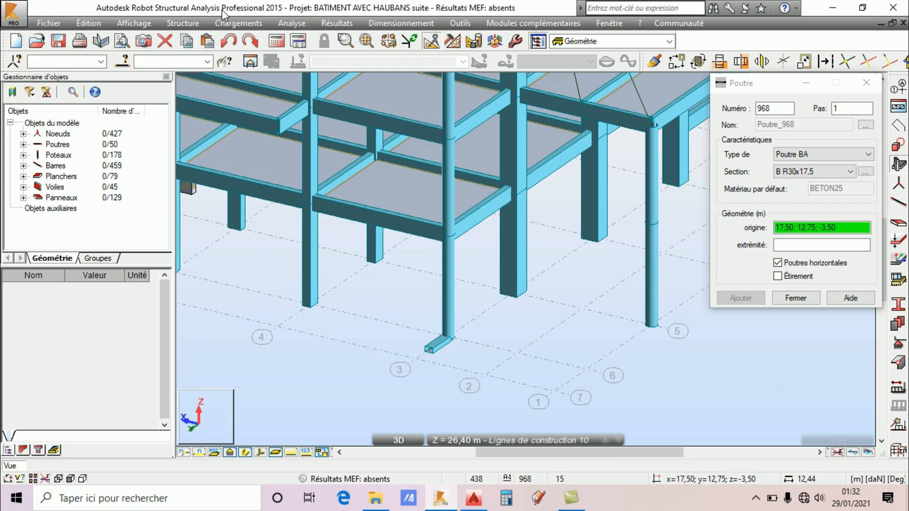
{"action": "left_click", "coordinate": [795, 298]}
Select the new beam at the column base and set up a multiple transformation with translation vector 0 0 0.175.
{"action": "scroll", "coordinate": [407, 372], "scroll_direction": "up", "scroll_amount": 3}
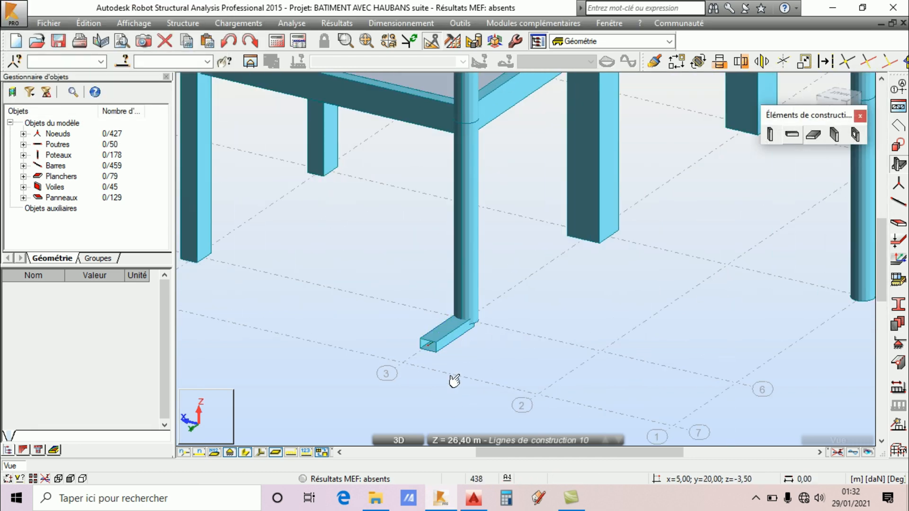
{"action": "left_click", "coordinate": [368, 326]}
{"action": "scroll", "coordinate": [469, 379], "scroll_direction": "down", "scroll_amount": 3}
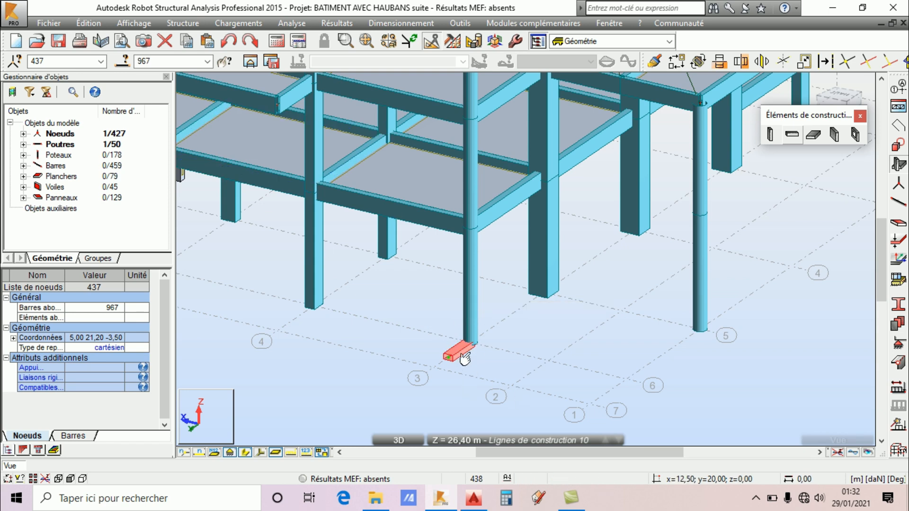
{"action": "scroll", "coordinate": [465, 358], "scroll_direction": "up", "scroll_amount": 3}
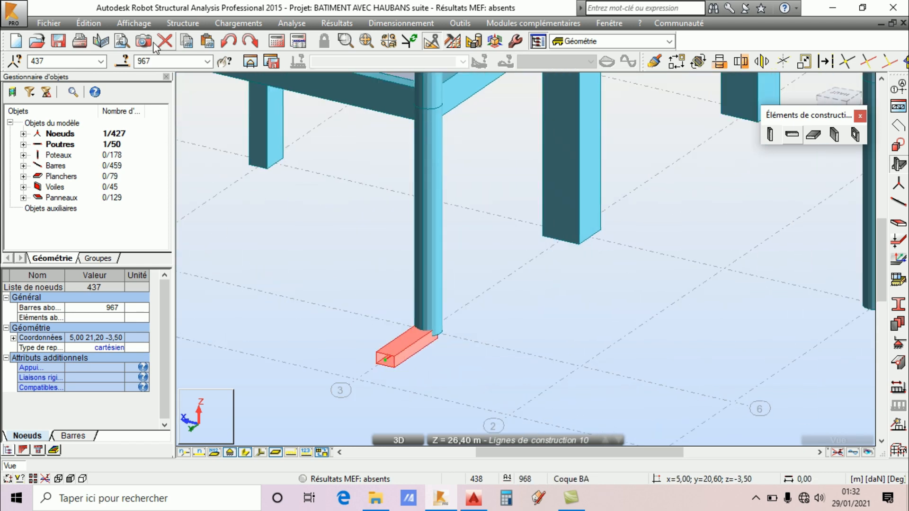
{"action": "left_click", "coordinate": [88, 23]}
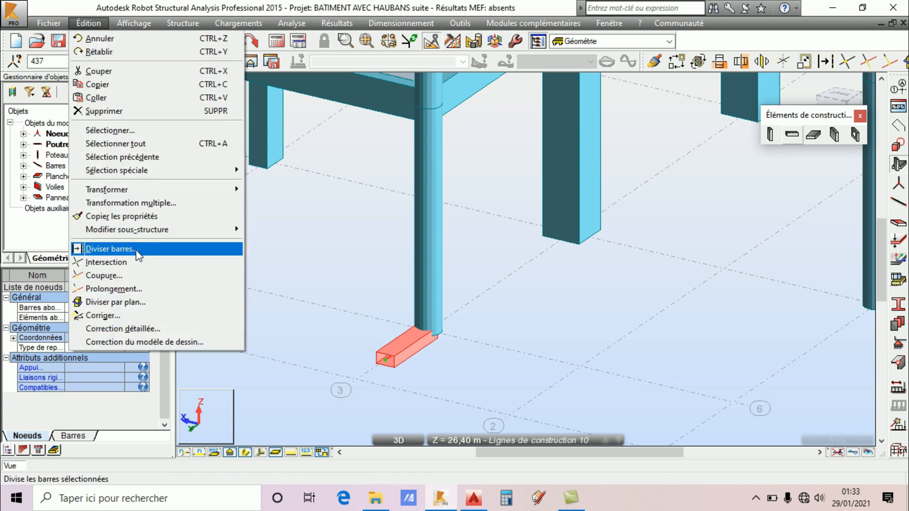
{"action": "left_click", "coordinate": [127, 204]}
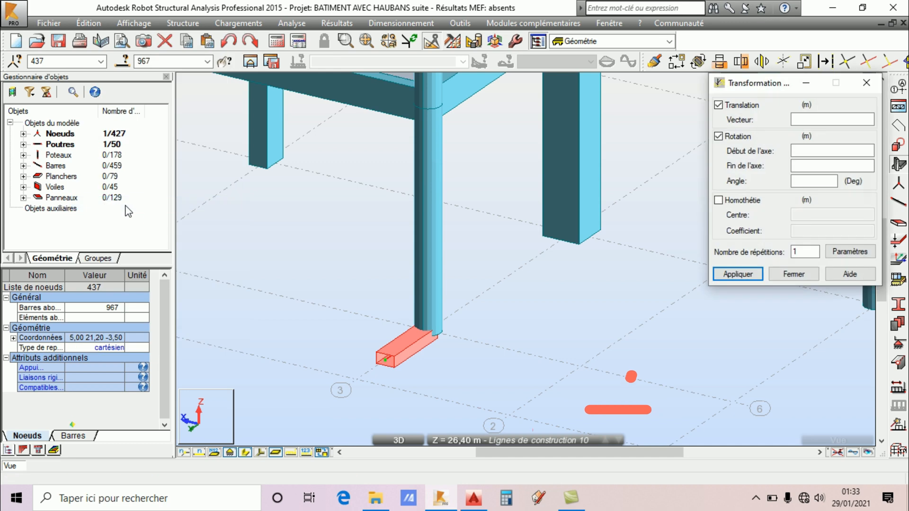
{"action": "scroll", "coordinate": [417, 364], "scroll_direction": "down", "scroll_amount": 2}
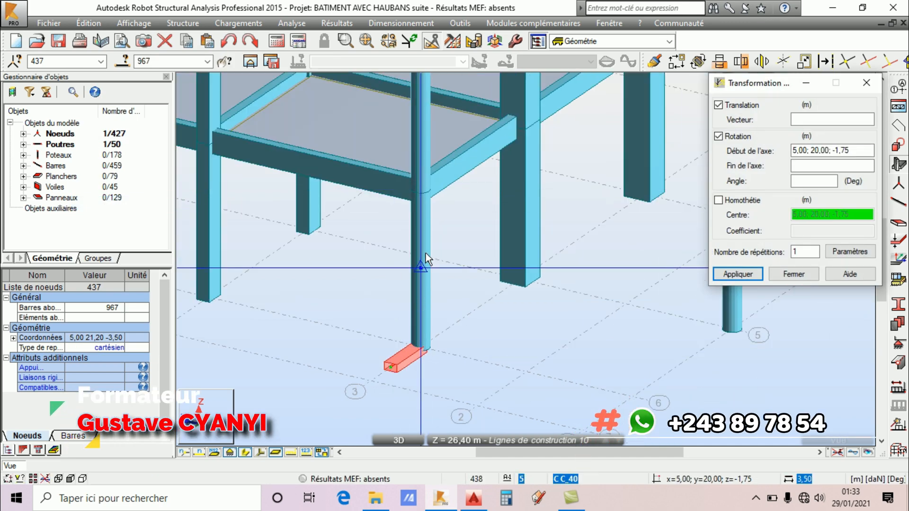
{"action": "left_click", "coordinate": [460, 257]}
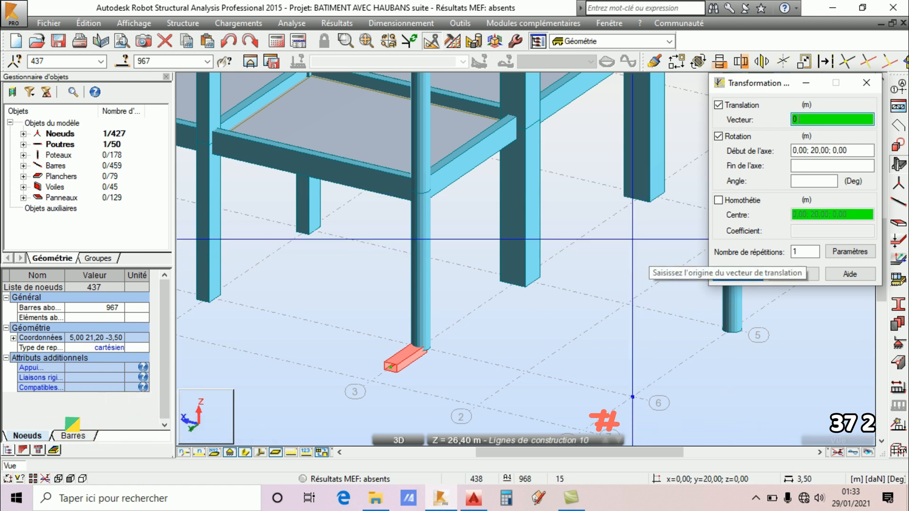
{"action": "type", "text": "0"}
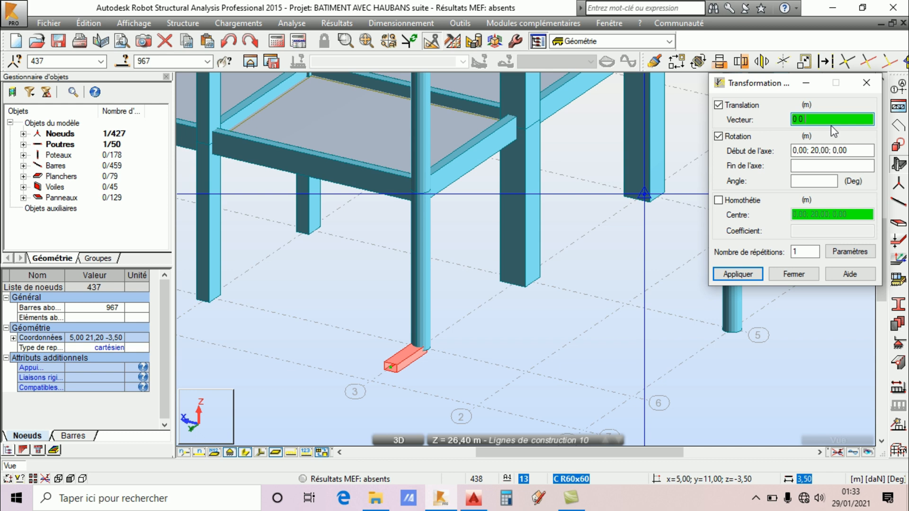
{"action": "type", "text": "0.175"}
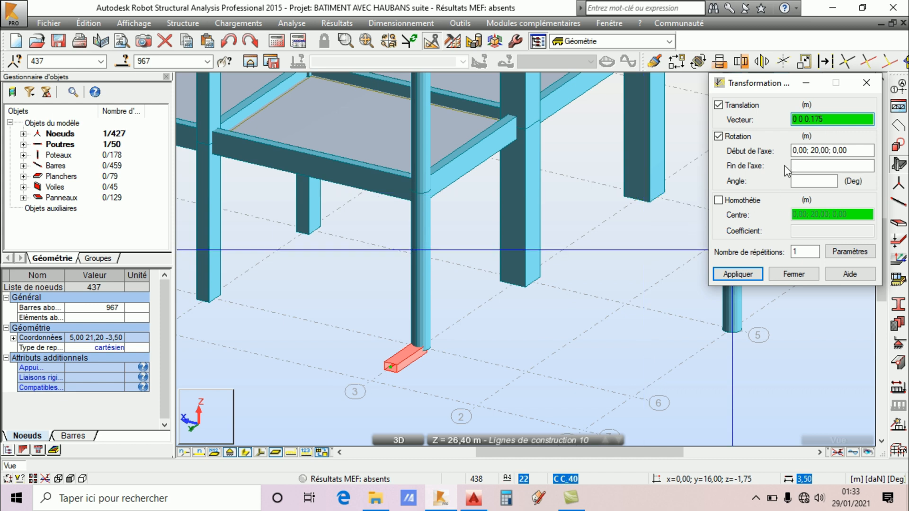
Define a 30° rotation about the circular column's axis, from 5,00; 20,00; -3,50 to 5,00; 20,00; 0,00.
{"action": "left_click", "coordinate": [808, 151]}
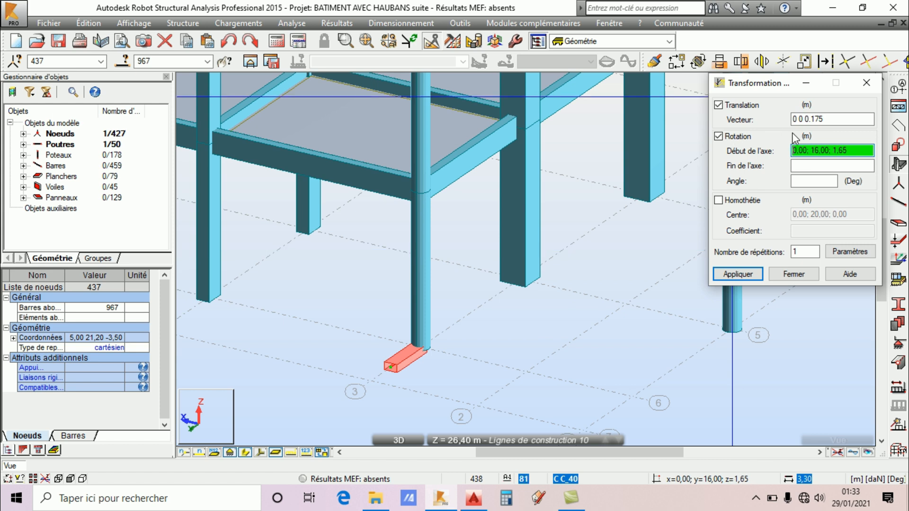
{"action": "left_click", "coordinate": [422, 359]}
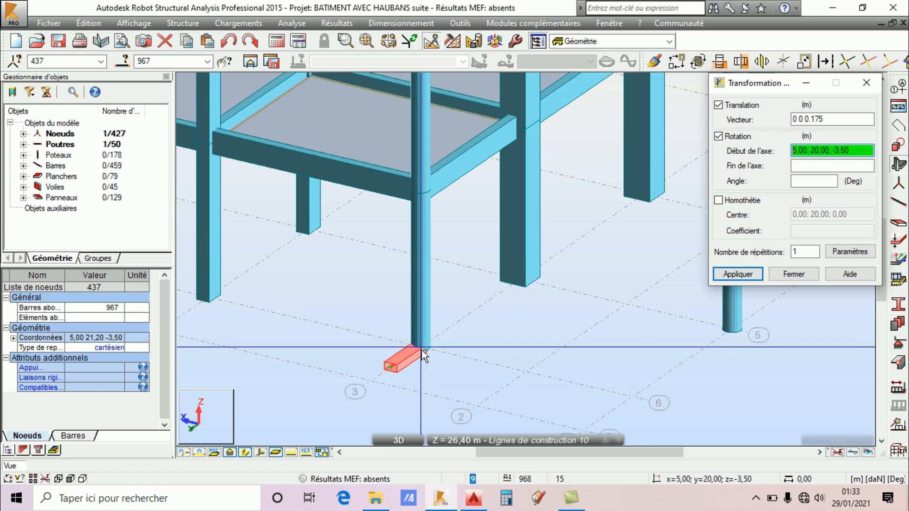
{"action": "left_click", "coordinate": [416, 200]}
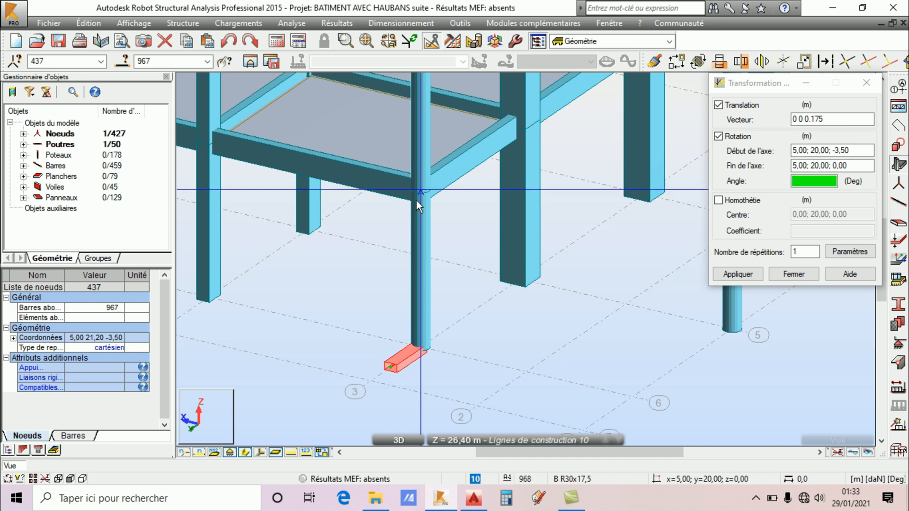
{"action": "left_click", "coordinate": [644, 193]}
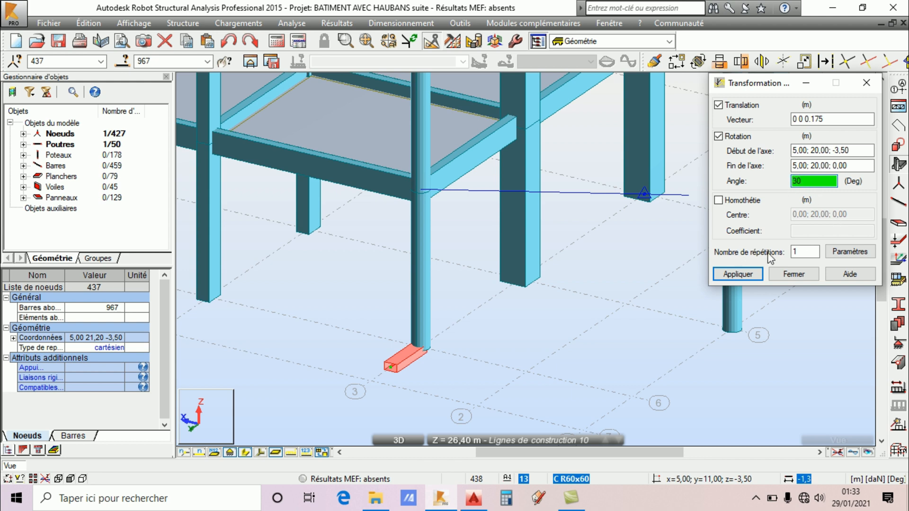
Set 20 repetitions and apply the multiple transformation to the beam.
{"action": "left_click", "coordinate": [792, 252]}
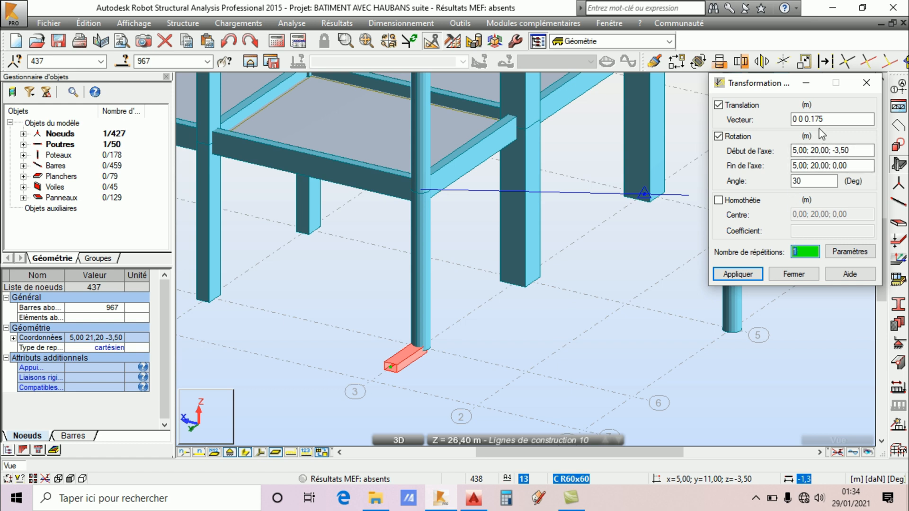
{"action": "type", "text": "20"}
{"action": "left_click", "coordinate": [737, 274]}
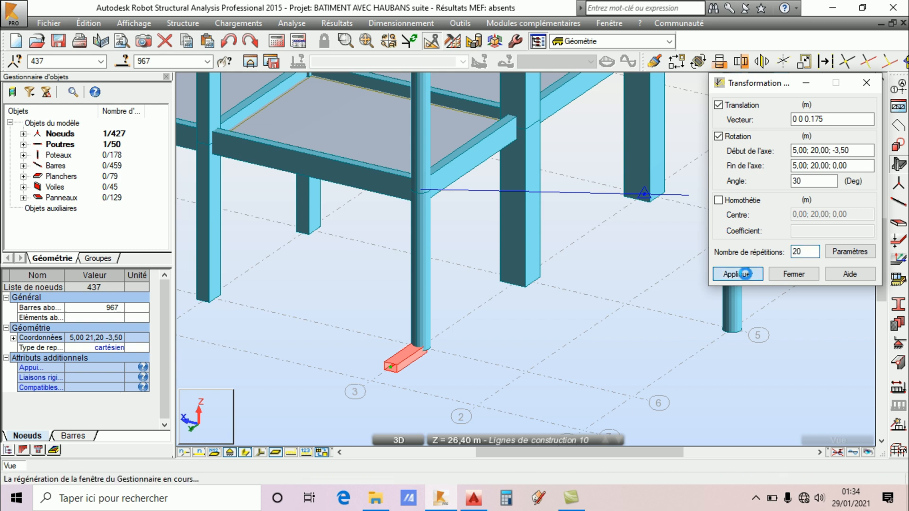
{"action": "left_click", "coordinate": [794, 275]}
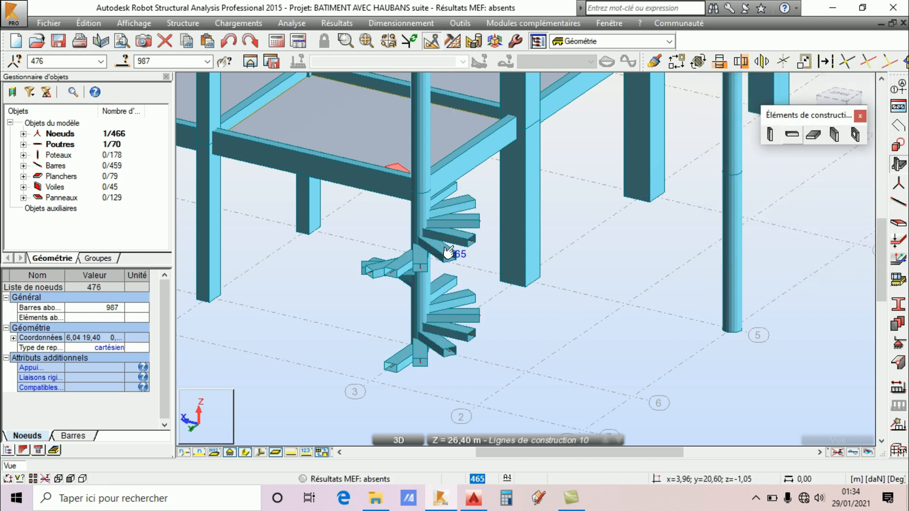
Examine the spiral of step beams around the circular column from several angles, including where it meets the first floor.
{"action": "right_click", "coordinate": [481, 177]}
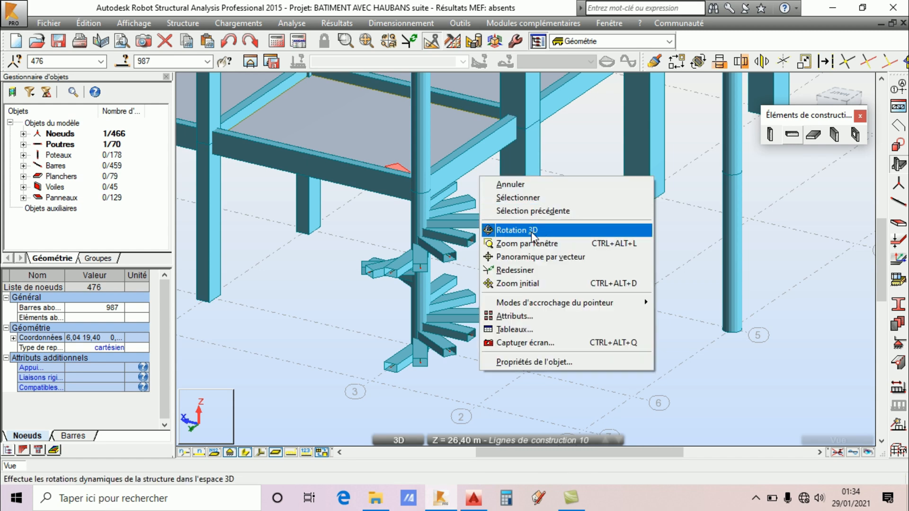
{"action": "left_click", "coordinate": [544, 230]}
{"action": "left_click_drag", "start_coordinate": [361, 257], "coordinate": [325, 298]}
{"action": "scroll", "coordinate": [417, 170], "scroll_direction": "up", "scroll_amount": 3}
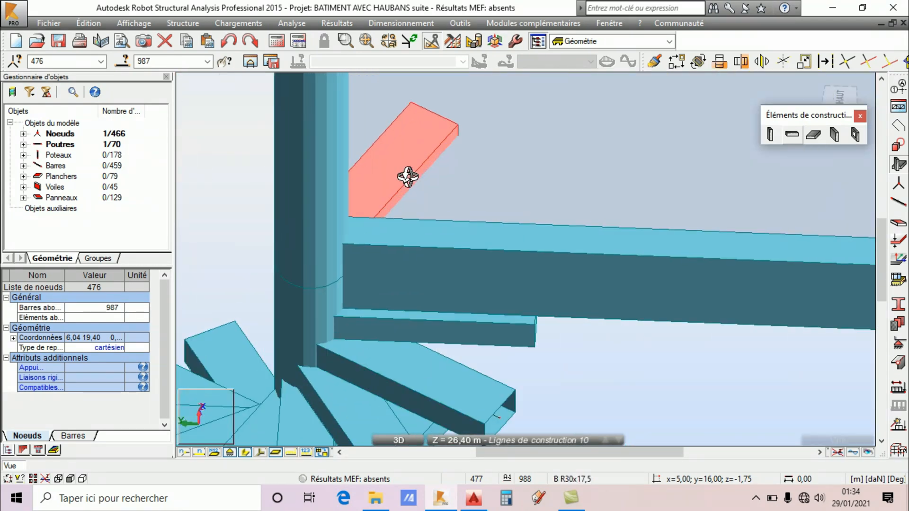
{"action": "scroll", "coordinate": [406, 176], "scroll_direction": "down", "scroll_amount": 3}
{"action": "left_click_drag", "start_coordinate": [404, 220], "coordinate": [496, 218]}
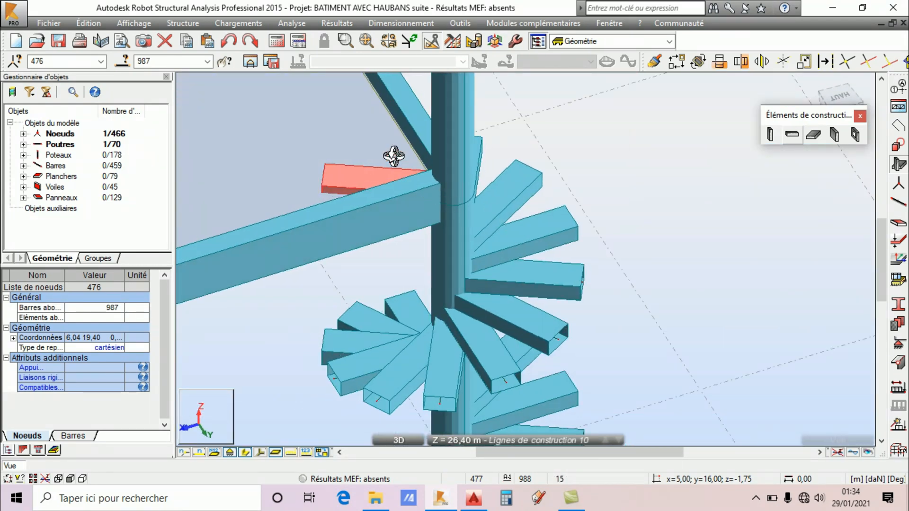
{"action": "scroll", "coordinate": [391, 155], "scroll_direction": "up", "scroll_amount": 2}
{"action": "scroll", "coordinate": [391, 154], "scroll_direction": "down", "scroll_amount": 1}
{"action": "mouse_move", "coordinate": [430, 213]}
{"action": "left_mouse_down"}
{"action": "mouse_move", "coordinate": [308, 207]}
{"action": "mouse_move", "coordinate": [418, 214]}
{"action": "left_mouse_up"}
{"action": "scroll", "coordinate": [439, 176], "scroll_direction": "down", "scroll_amount": 5}
{"action": "left_click_drag", "start_coordinate": [426, 266], "coordinate": [420, 278]}
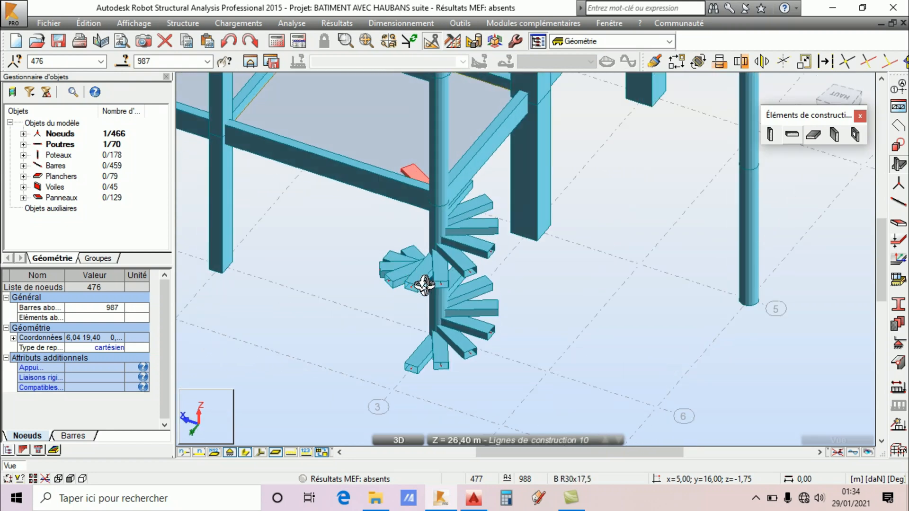
Select the visible step beams around the circular column, adding the upper ones to the selection individually.
{"action": "right_click", "coordinate": [592, 261]}
{"action": "left_click", "coordinate": [589, 268]}
{"action": "mouse_move", "coordinate": [460, 233]}
{"action": "left_mouse_down"}
{"action": "mouse_move", "coordinate": [455, 216]}
{"action": "mouse_move", "coordinate": [461, 250]}
{"action": "left_mouse_up"}
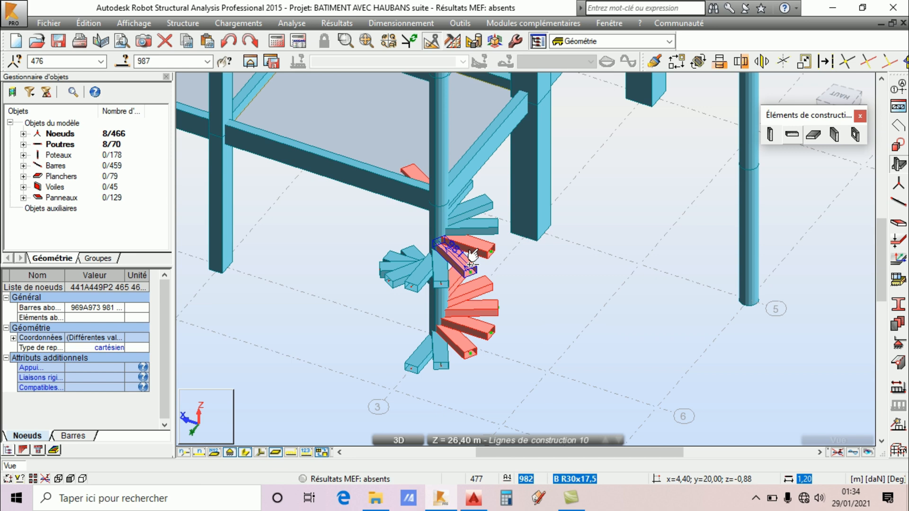
{"action": "scroll", "coordinate": [476, 229], "scroll_direction": "up", "scroll_amount": 2}
{"action": "scroll", "coordinate": [481, 220], "scroll_direction": "down", "scroll_amount": 4}
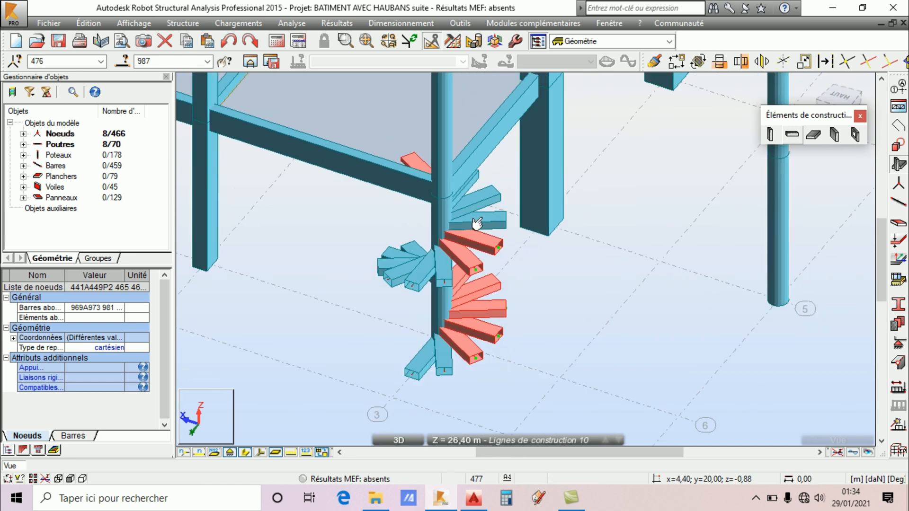
{"action": "left_click_drag", "start_coordinate": [434, 359], "coordinate": [387, 226]}
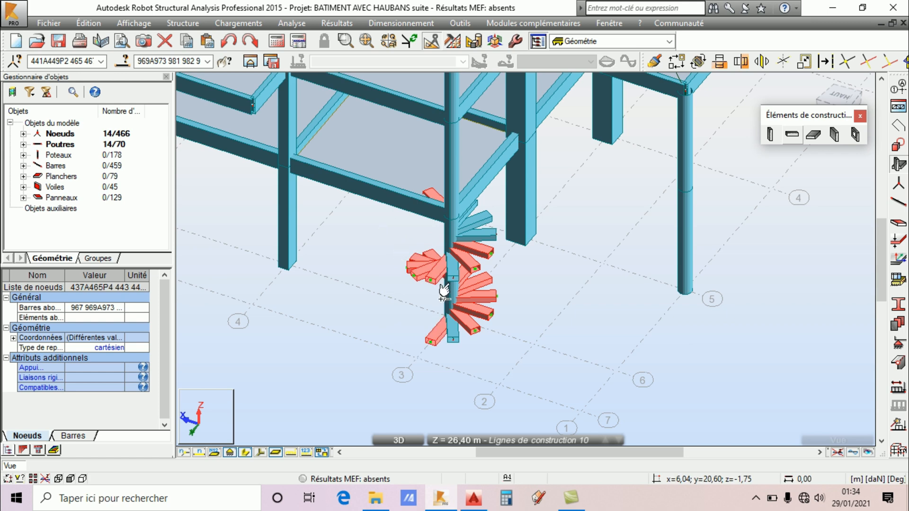
{"action": "left_click", "coordinate": [450, 335], "text": "ctrl"}
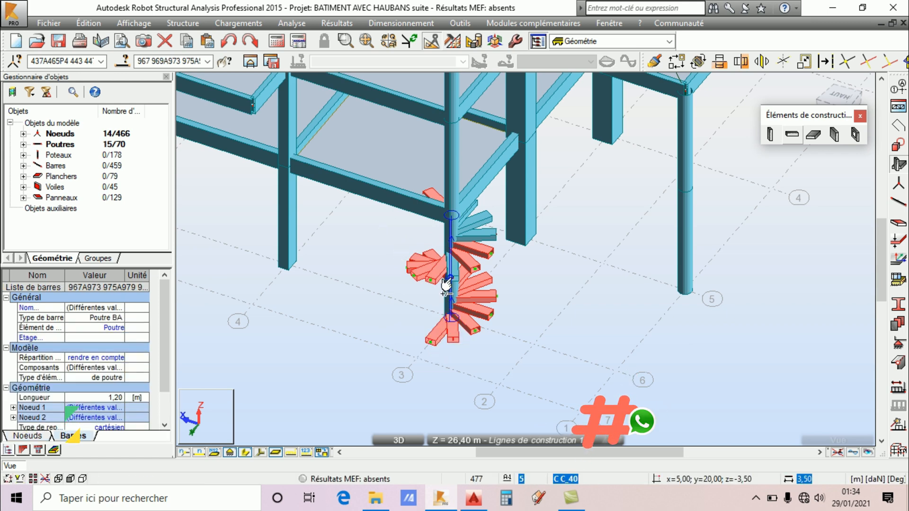
{"action": "left_click", "coordinate": [453, 263], "text": "ctrl"}
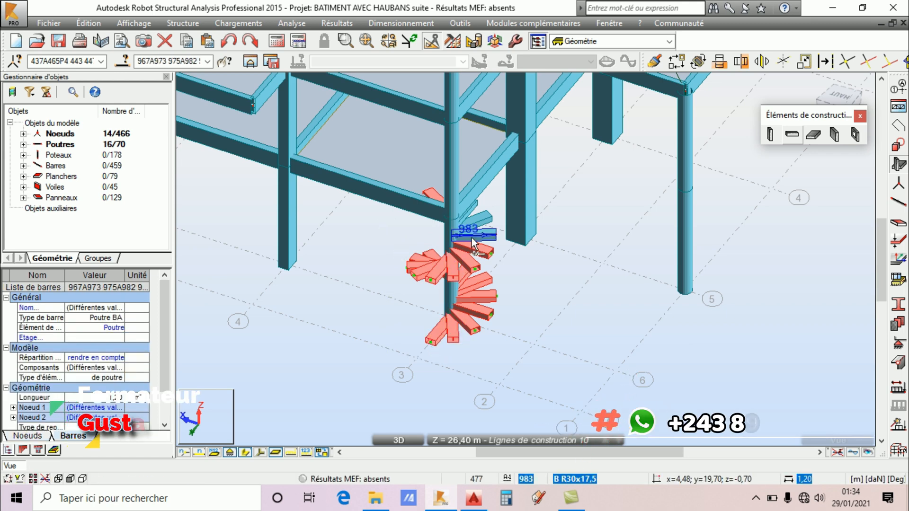
{"action": "left_click", "coordinate": [475, 235], "text": "ctrl"}
{"action": "left_click", "coordinate": [475, 221], "text": "ctrl"}
{"action": "left_click", "coordinate": [466, 206], "text": "ctrl"}
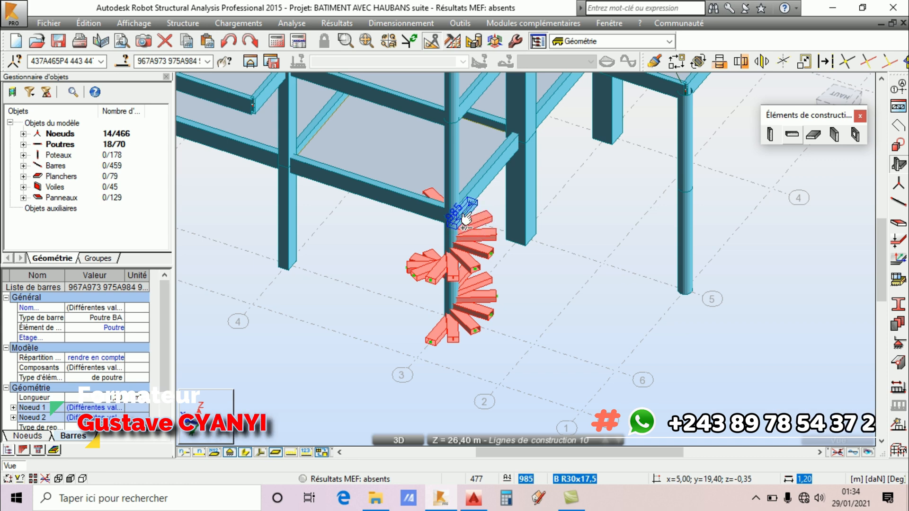
Add the remaining step beams on the far side of the circular column to the selection, one by one.
{"action": "right_click", "coordinate": [493, 205]}
{"action": "left_click", "coordinate": [528, 251]}
{"action": "left_click_drag", "start_coordinate": [528, 251], "coordinate": [534, 179]}
{"action": "right_click", "coordinate": [548, 133]}
{"action": "left_click", "coordinate": [544, 152]}
{"action": "left_click", "coordinate": [423, 223], "text": "ctrl"}
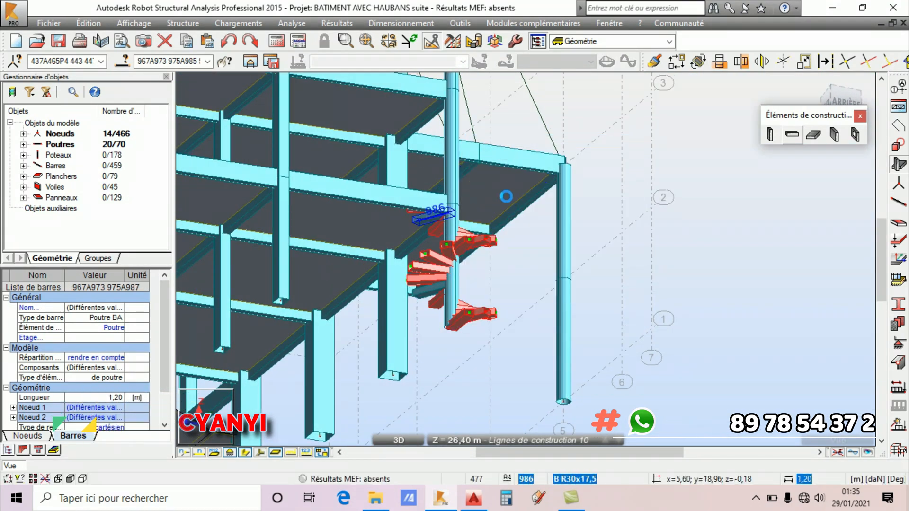
{"action": "right_click", "coordinate": [575, 138]}
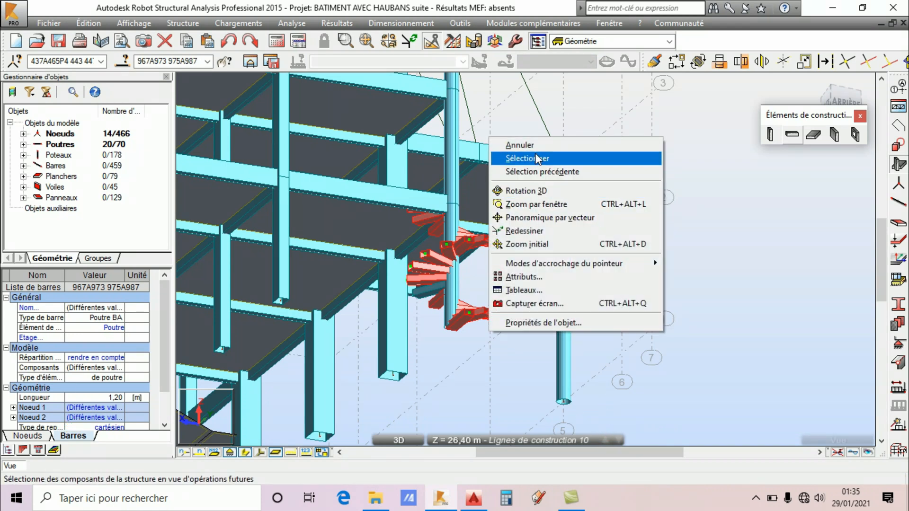
{"action": "left_click", "coordinate": [520, 146]}
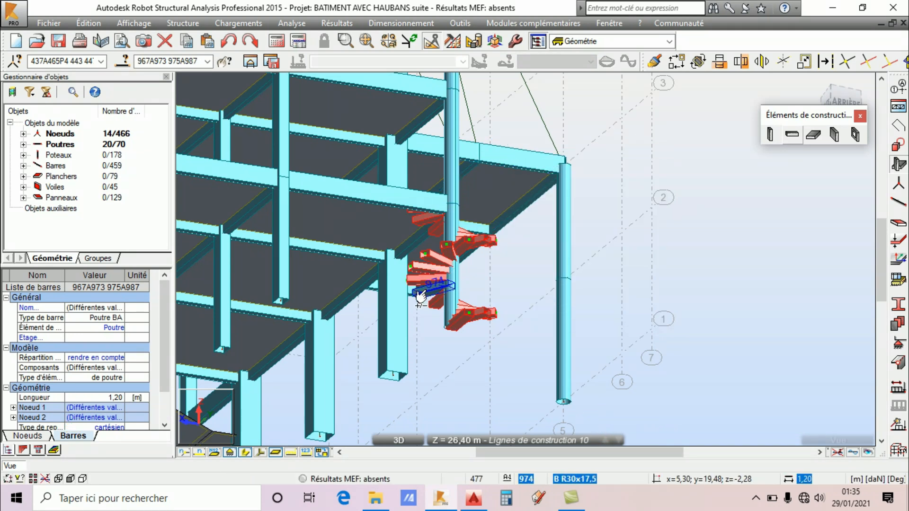
{"action": "left_click", "coordinate": [429, 291], "text": "ctrl"}
Start a rotation of the selected step beams with the edit mode set to move (Déplacer).
{"action": "right_click", "coordinate": [656, 196]}
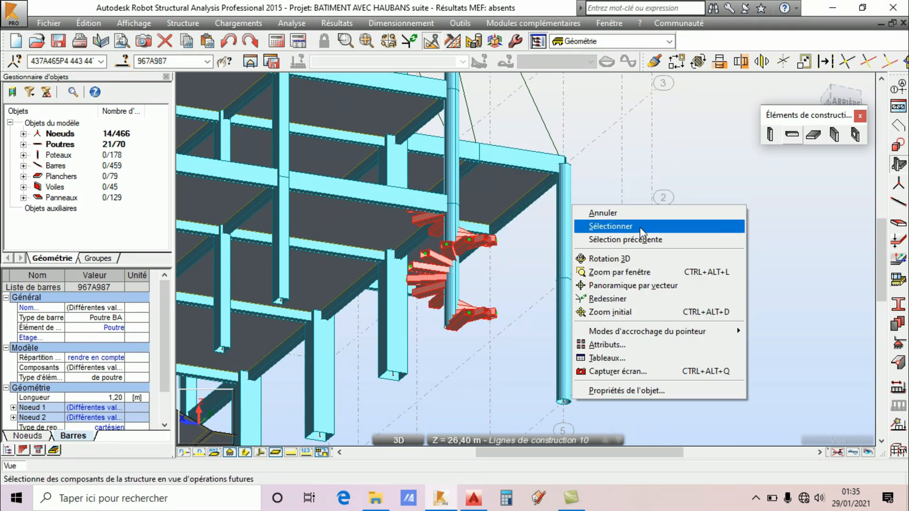
{"action": "left_click", "coordinate": [626, 263]}
{"action": "left_click_drag", "start_coordinate": [575, 327], "coordinate": [568, 360]}
{"action": "left_click_drag", "start_coordinate": [505, 297], "coordinate": [481, 302]}
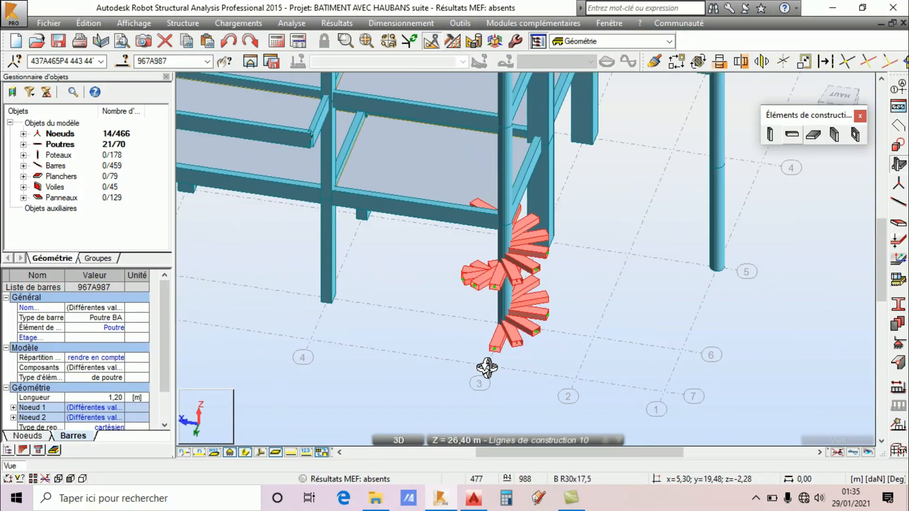
{"action": "left_click", "coordinate": [698, 62]}
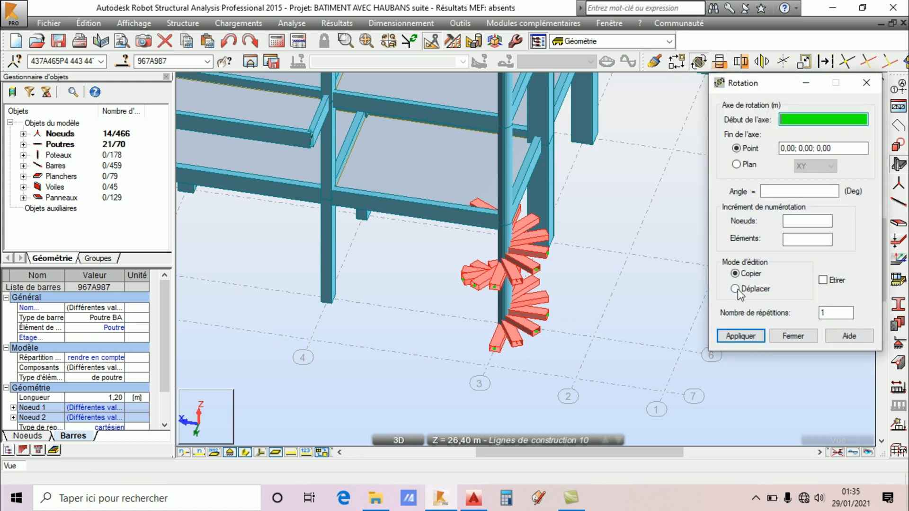
{"action": "left_click", "coordinate": [737, 289]}
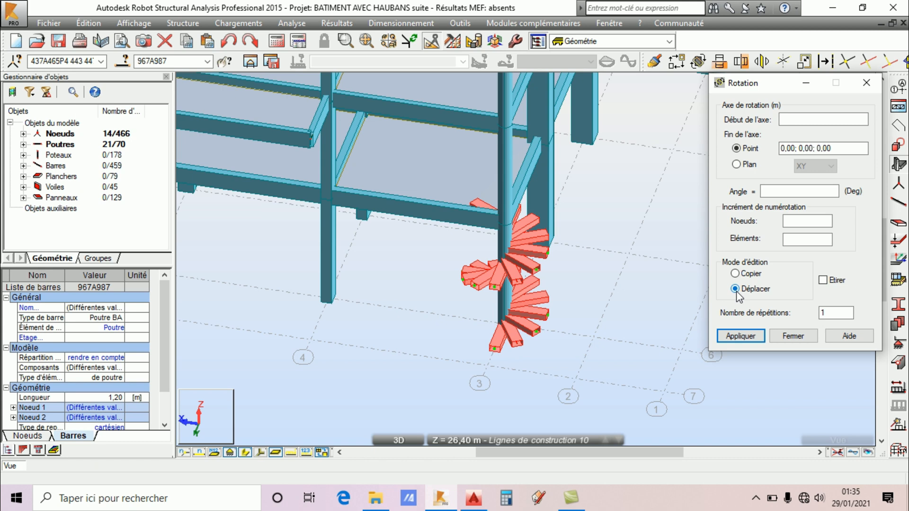
Define the rotation axis along the circular column, from 5,00; 20,00; -3,50 to 5,00; 20,00; -0,17.
{"action": "left_click", "coordinate": [791, 123]}
{"action": "middle_click_drag", "start_coordinate": [485, 316], "coordinate": [544, 308]}
{"action": "scroll", "coordinate": [547, 308], "scroll_direction": "up", "scroll_amount": 5}
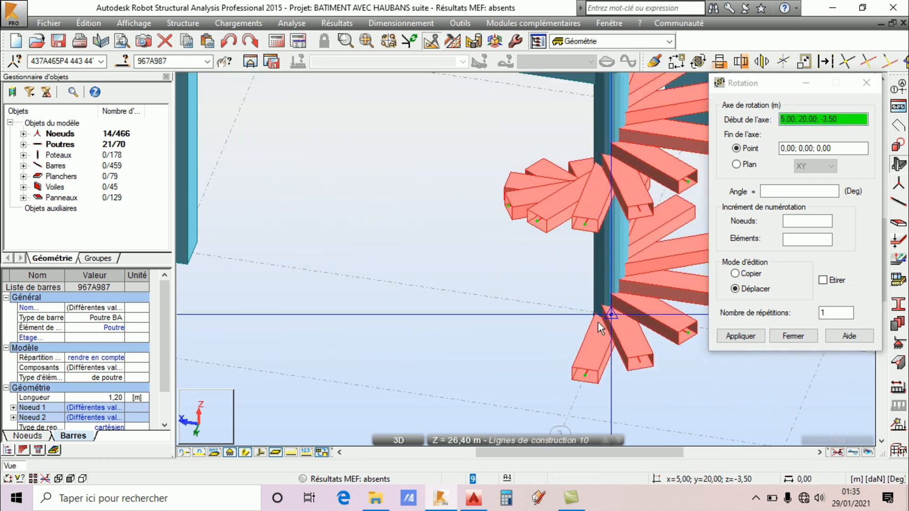
{"action": "right_click", "coordinate": [353, 240]}
{"action": "left_click", "coordinate": [374, 291]}
{"action": "left_click_drag", "start_coordinate": [374, 290], "coordinate": [558, 308]}
{"action": "key", "text": "Escape"}
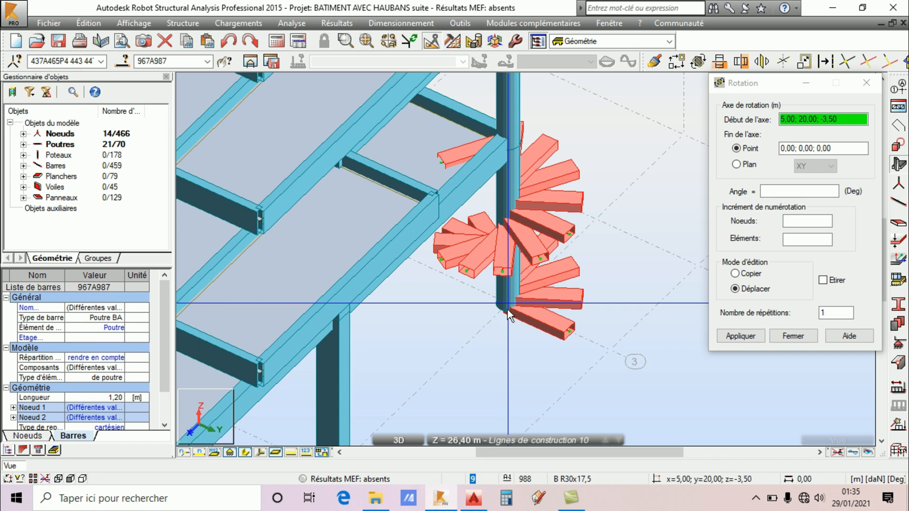
{"action": "left_click", "coordinate": [508, 309]}
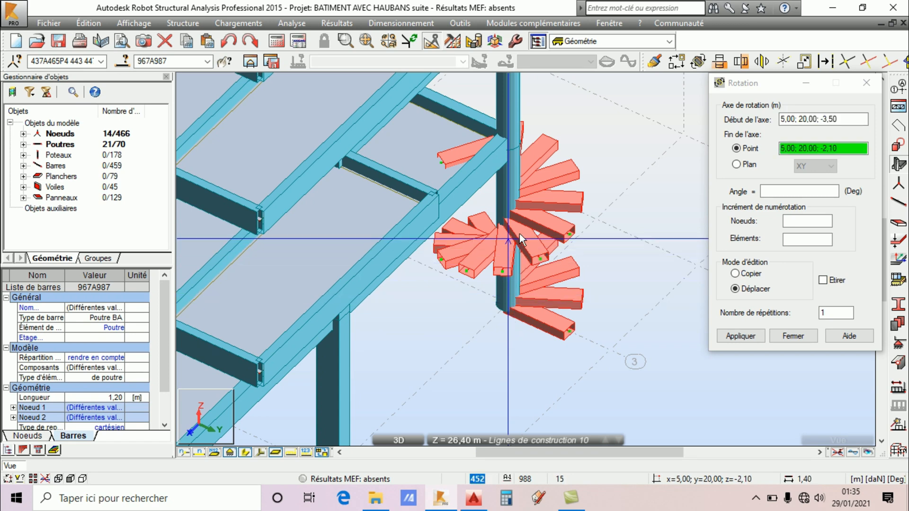
{"action": "left_click", "coordinate": [516, 154]}
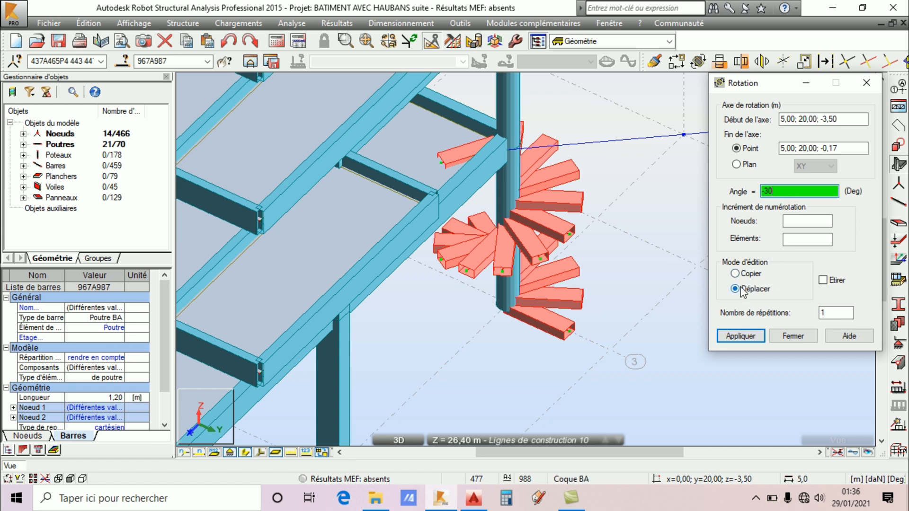
Rotate the selected step beams by -30° about the column's axis and close the rotation settings.
{"action": "left_click", "coordinate": [740, 336]}
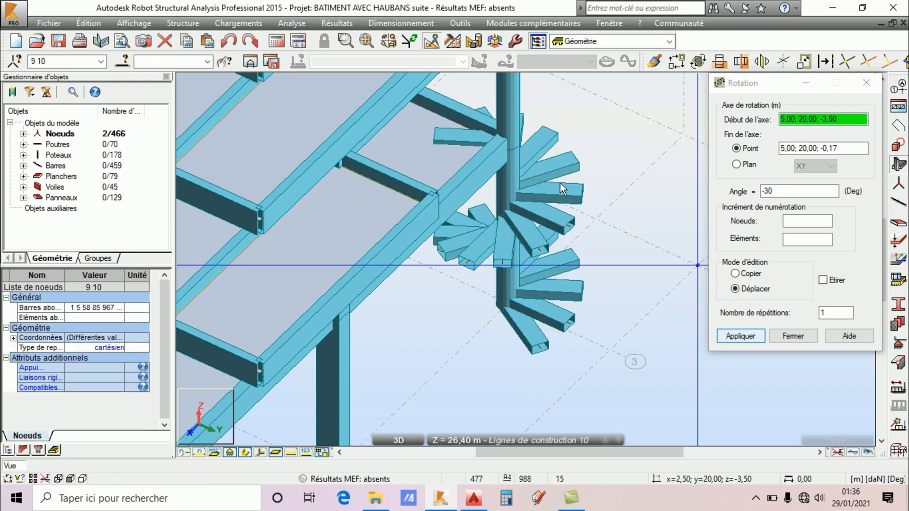
{"action": "scroll", "coordinate": [466, 124], "scroll_direction": "up", "scroll_amount": 3}
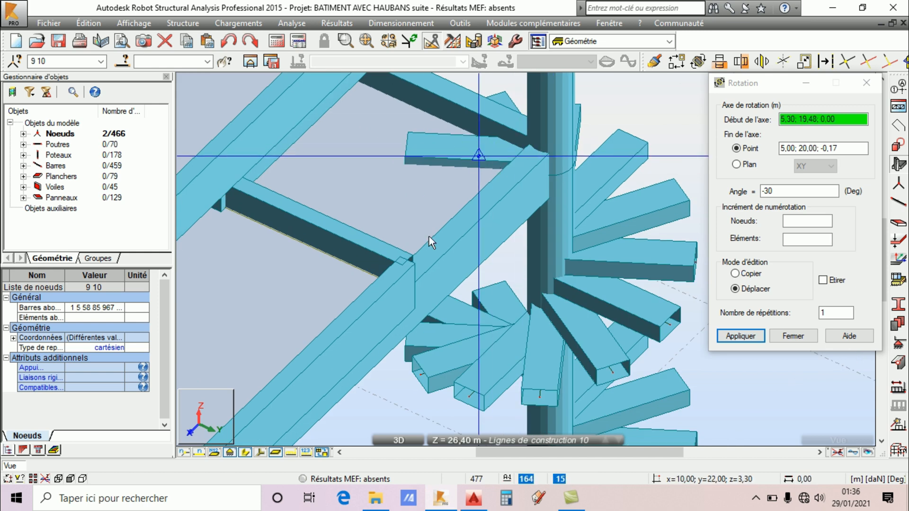
{"action": "left_click", "coordinate": [745, 334]}
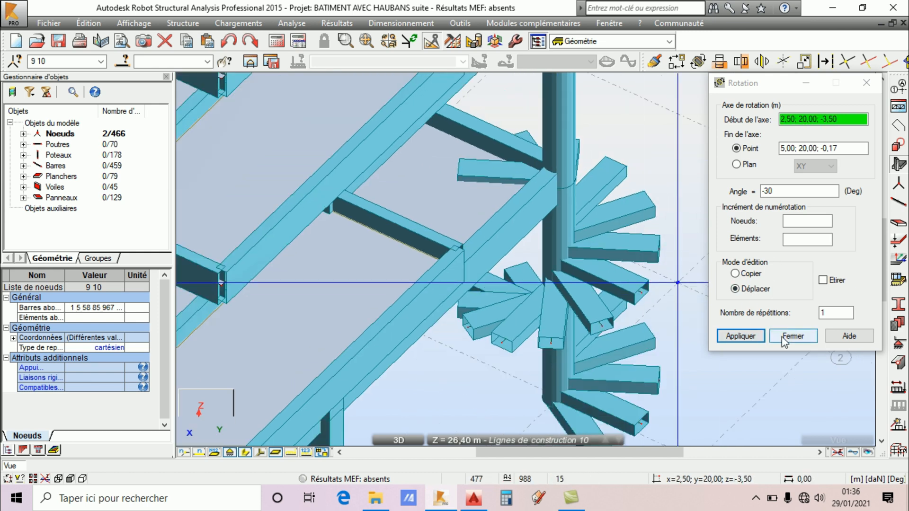
{"action": "left_click", "coordinate": [806, 339]}
Switch to the XY plan view and set its level to Base, 0,00 m.
{"action": "left_click", "coordinate": [459, 439]}
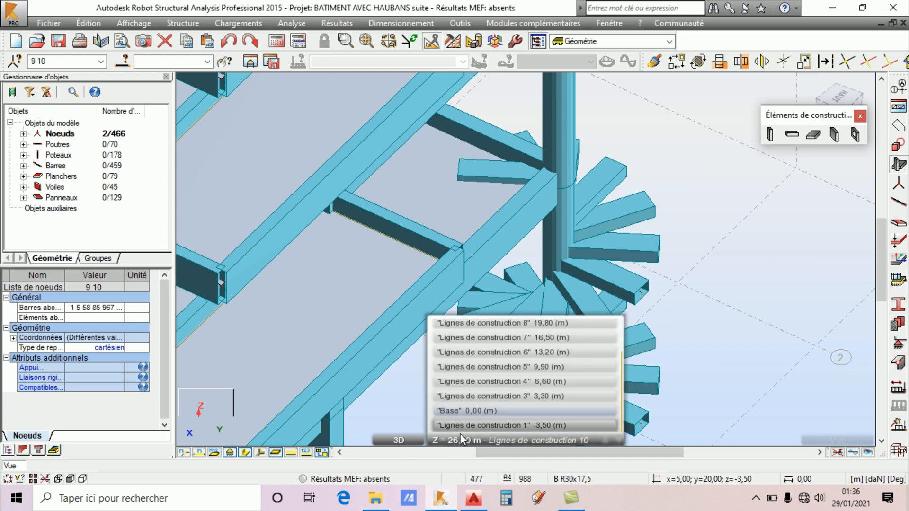
{"action": "mouse_move", "coordinate": [400, 438]}
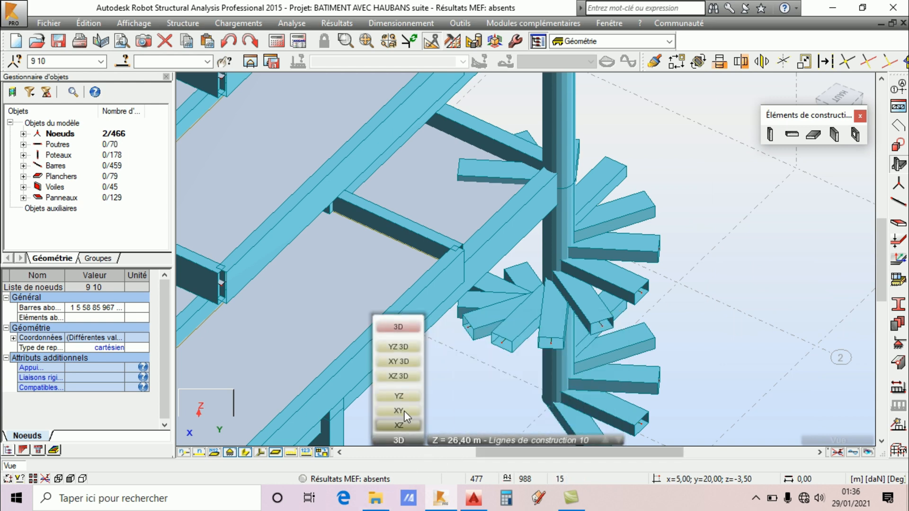
{"action": "left_click", "coordinate": [405, 412]}
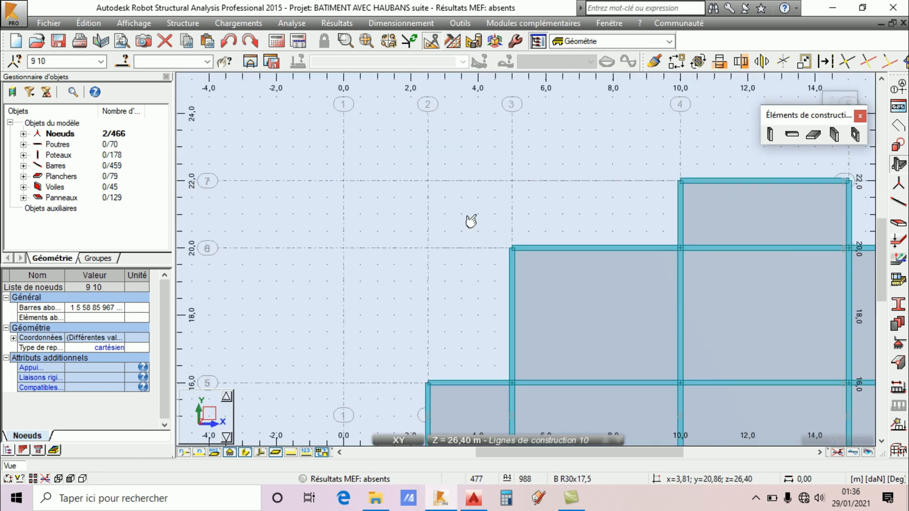
{"action": "scroll", "coordinate": [471, 221], "scroll_direction": "down", "scroll_amount": 5}
{"action": "scroll", "coordinate": [502, 325], "scroll_direction": "up", "scroll_amount": 2}
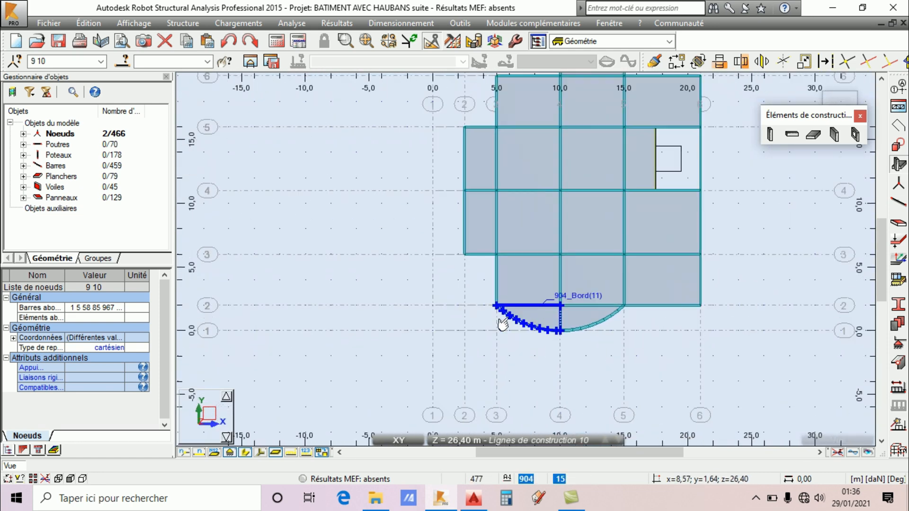
{"action": "left_click", "coordinate": [478, 441]}
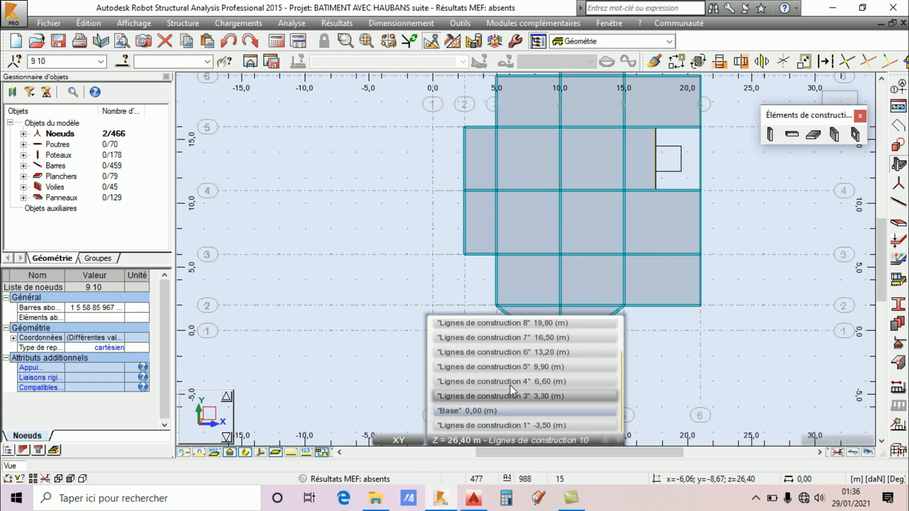
{"action": "left_click", "coordinate": [517, 411]}
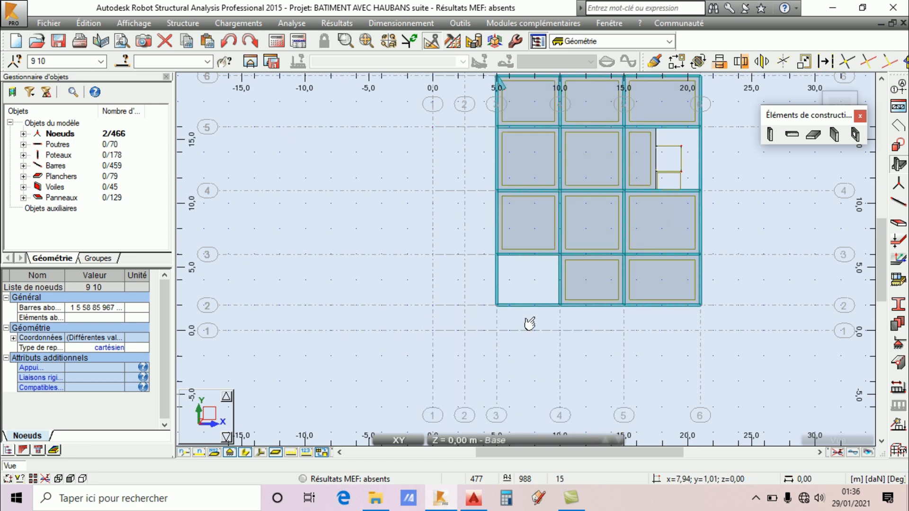
Turn off the section shape display so the bars near the corner of grid lines 3 and 6 appear as axis lines.
{"action": "scroll", "coordinate": [485, 351], "scroll_direction": "down", "scroll_amount": 2}
{"action": "scroll", "coordinate": [536, 242], "scroll_direction": "up", "scroll_amount": 1}
{"action": "scroll", "coordinate": [490, 127], "scroll_direction": "up", "scroll_amount": 2}
{"action": "scroll", "coordinate": [486, 133], "scroll_direction": "up", "scroll_amount": 3}
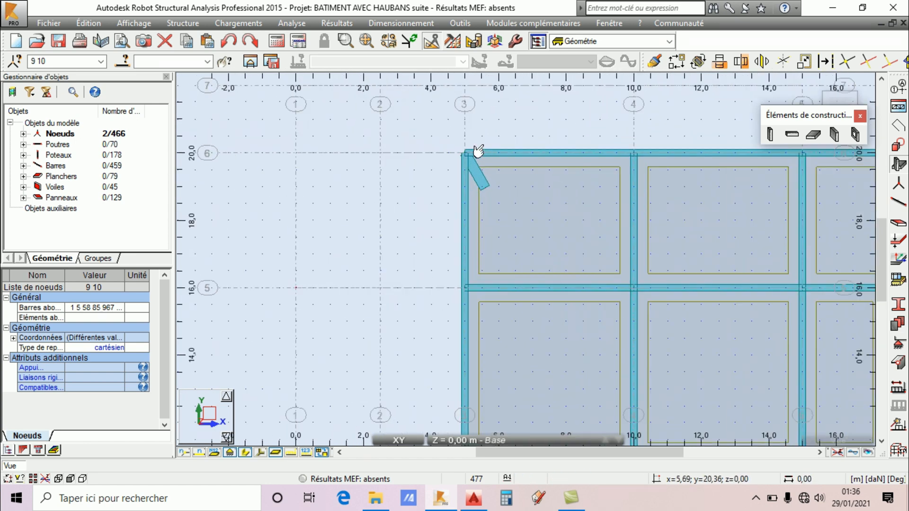
{"action": "left_click", "coordinate": [248, 455]}
{"action": "scroll", "coordinate": [460, 156], "scroll_direction": "up", "scroll_amount": 4}
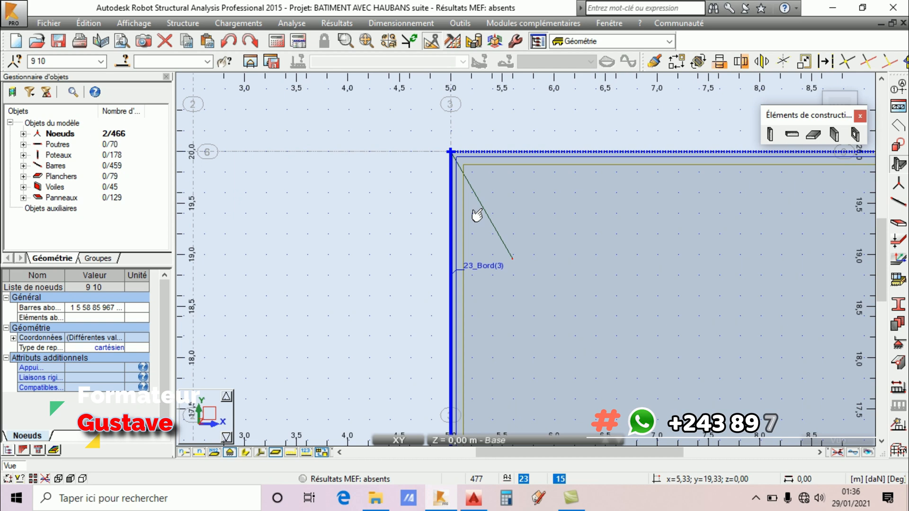
Try to place an angle dimension at the top step beam with points 5,35; 19,40; 0,00, then 5,00; 19,20; 0,00 and 4,80; 19,90; 0,00.
{"action": "left_click", "coordinate": [460, 22]}
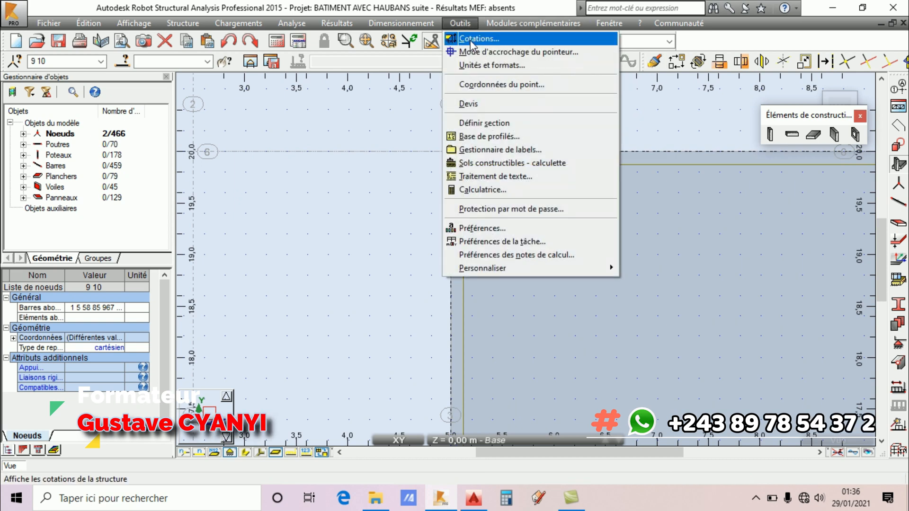
{"action": "left_click", "coordinate": [474, 43]}
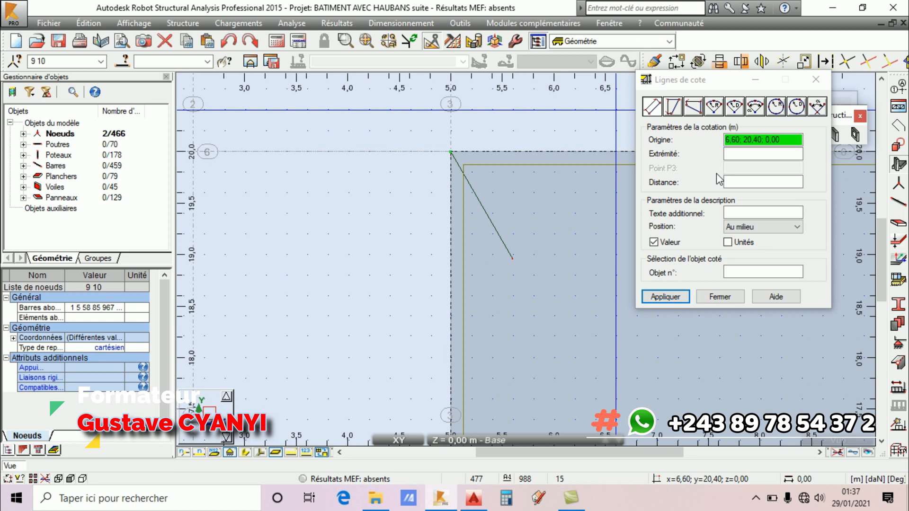
{"action": "left_click", "coordinate": [818, 108]}
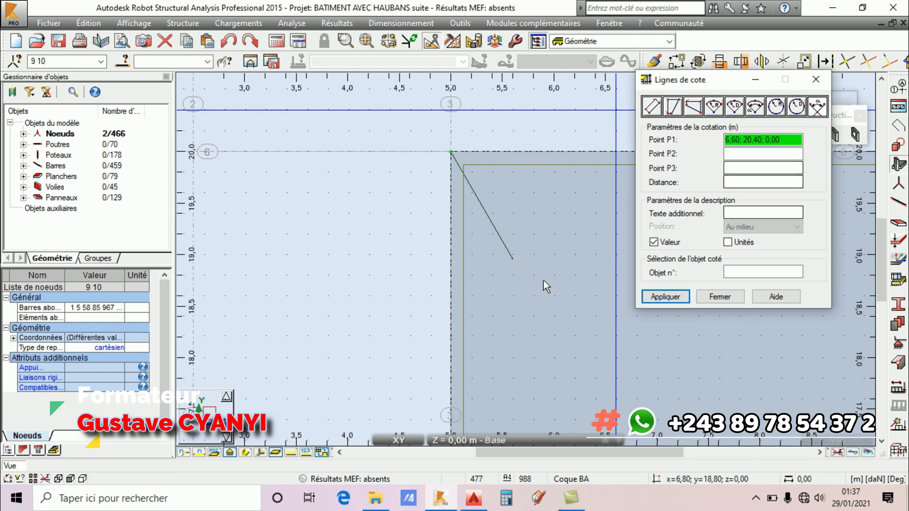
{"action": "left_click", "coordinate": [486, 213]}
{"action": "left_click", "coordinate": [450, 234]}
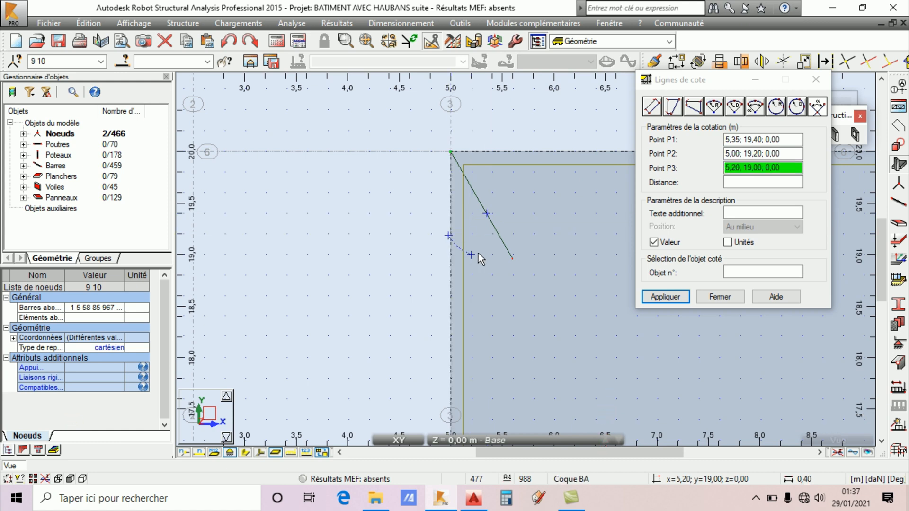
{"action": "scroll", "coordinate": [451, 196], "scroll_direction": "up", "scroll_amount": 2}
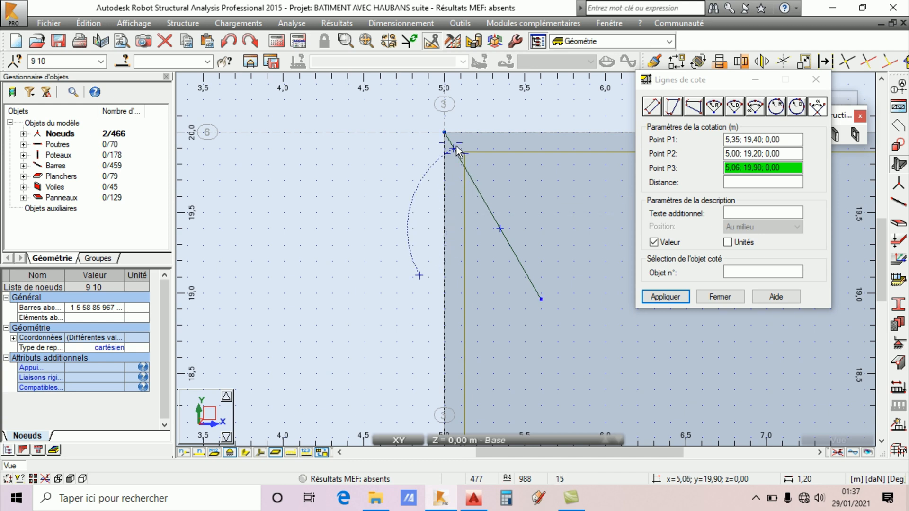
{"action": "left_click", "coordinate": [413, 151]}
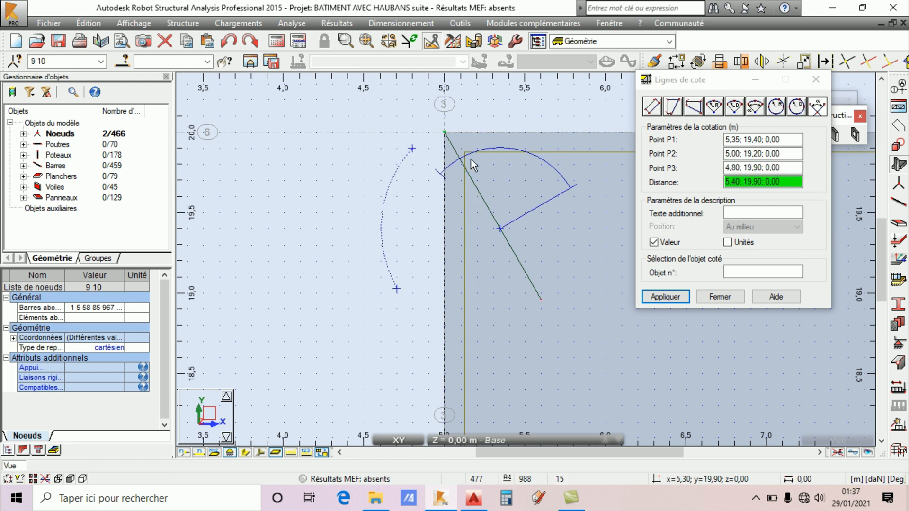
{"action": "left_click", "coordinate": [758, 495]}
{"action": "left_click", "coordinate": [735, 471]}
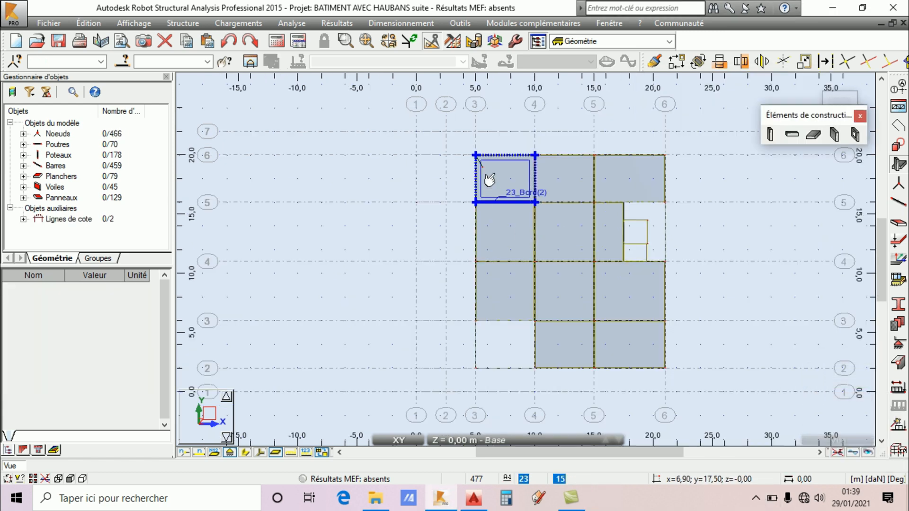
Try to dimension the top step's angle with points 5,35; 19,40, 5,00; 19,30 and 5,00; 19,10, with the arc at 5,00; 19,20.
{"action": "scroll", "coordinate": [469, 161], "scroll_direction": "up", "scroll_amount": 6}
{"action": "middle_click_drag", "start_coordinate": [409, 175], "coordinate": [388, 184]}
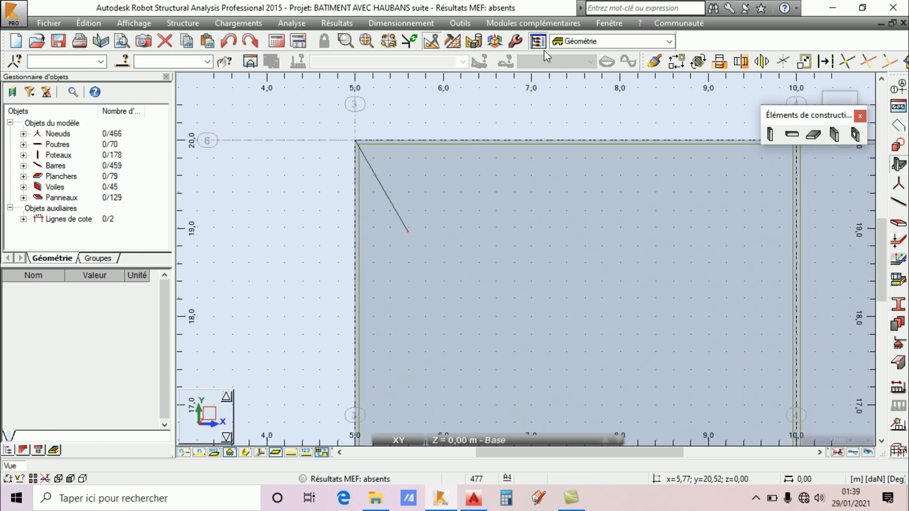
{"action": "left_click", "coordinate": [462, 23]}
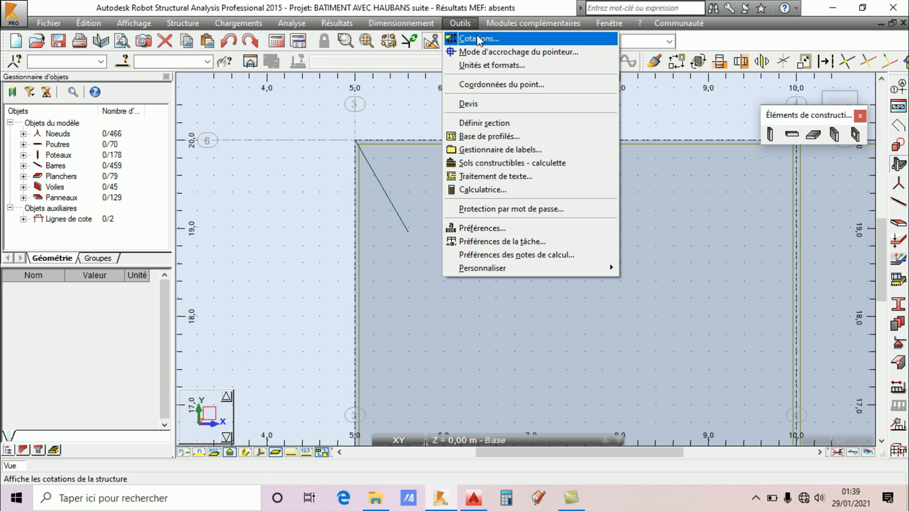
{"action": "left_click", "coordinate": [479, 38]}
{"action": "left_click_drag", "start_coordinate": [273, 77], "coordinate": [129, 52]}
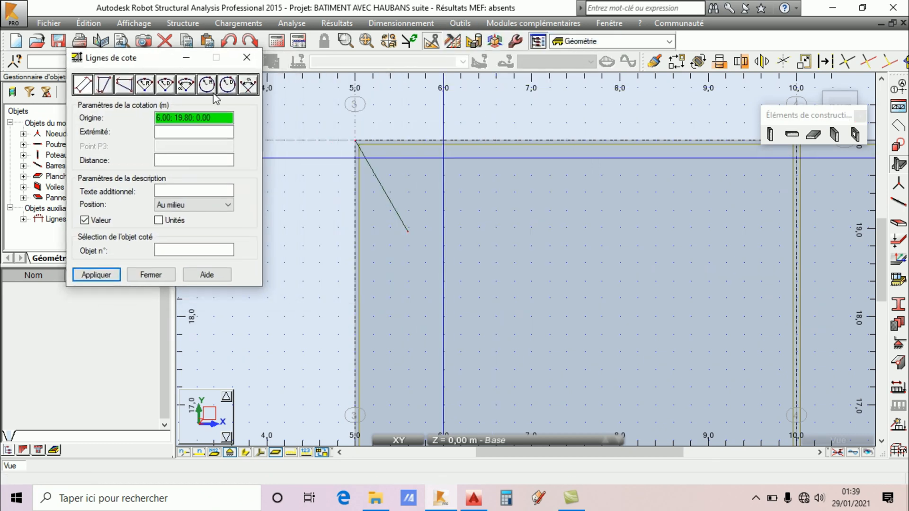
{"action": "left_click", "coordinate": [247, 86]}
{"action": "scroll", "coordinate": [360, 156], "scroll_direction": "up", "scroll_amount": 3}
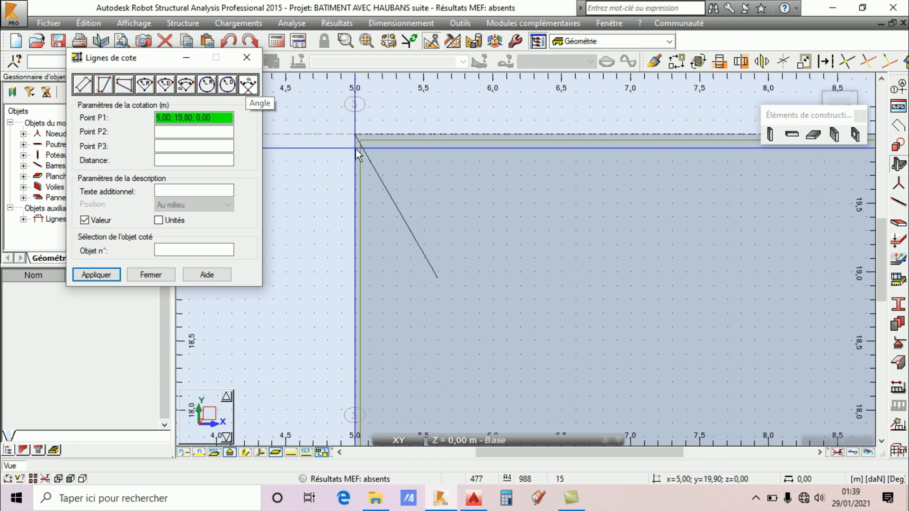
{"action": "scroll", "coordinate": [359, 147], "scroll_direction": "down", "scroll_amount": 3}
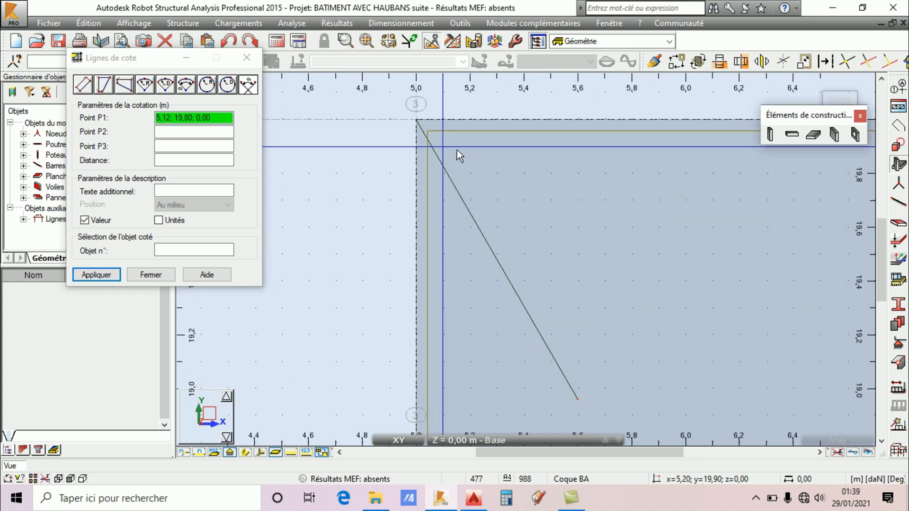
{"action": "scroll", "coordinate": [455, 187], "scroll_direction": "down", "scroll_amount": 4}
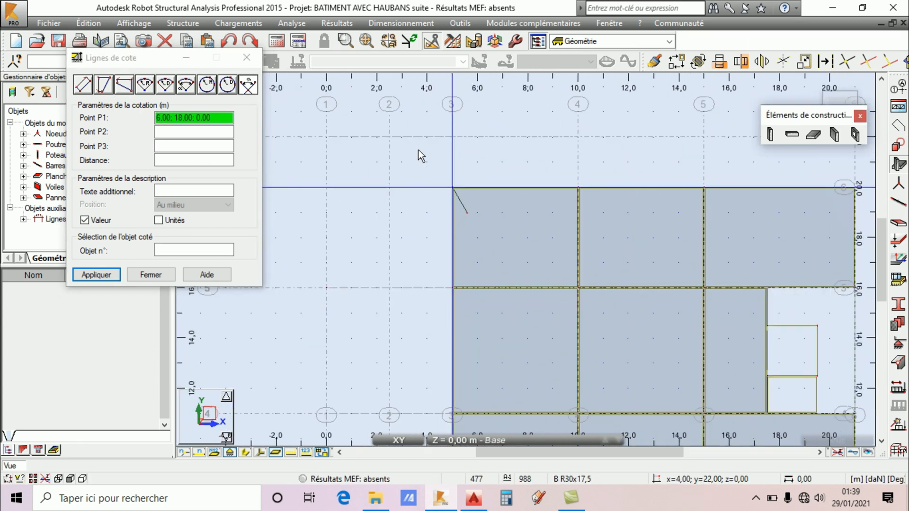
{"action": "scroll", "coordinate": [466, 218], "scroll_direction": "up", "scroll_amount": 4}
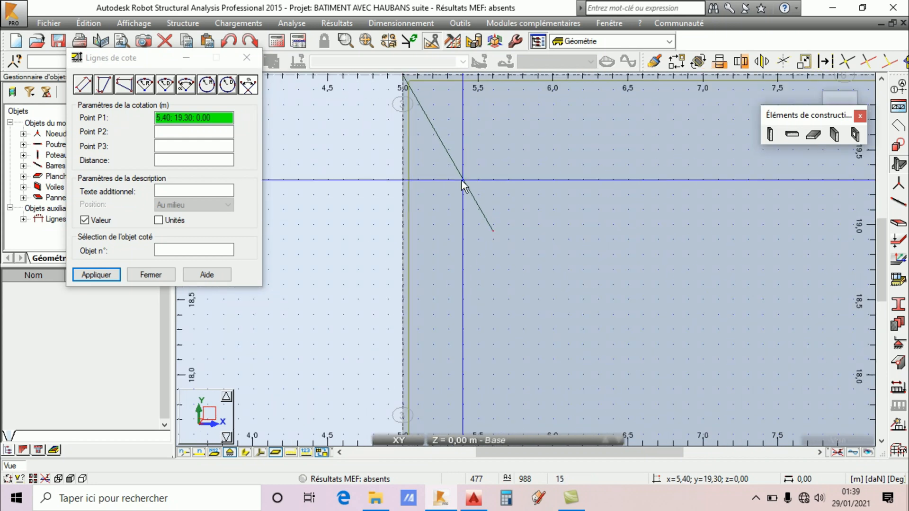
{"action": "left_click", "coordinate": [457, 169]}
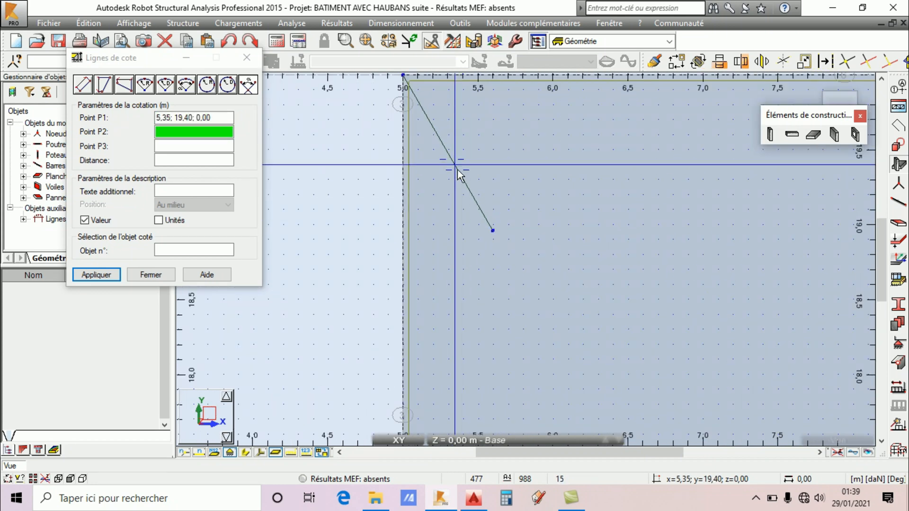
{"action": "left_click", "coordinate": [402, 180]}
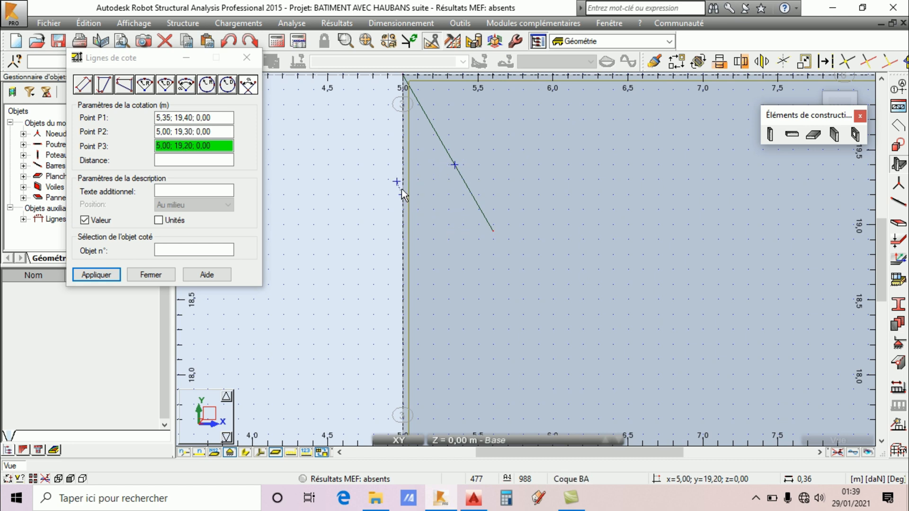
{"action": "left_click", "coordinate": [405, 210]}
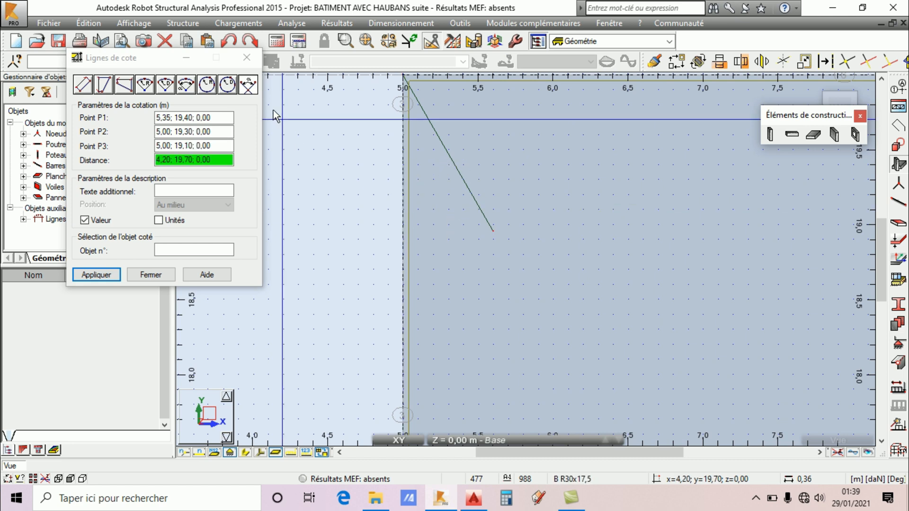
{"action": "left_click", "coordinate": [402, 189]}
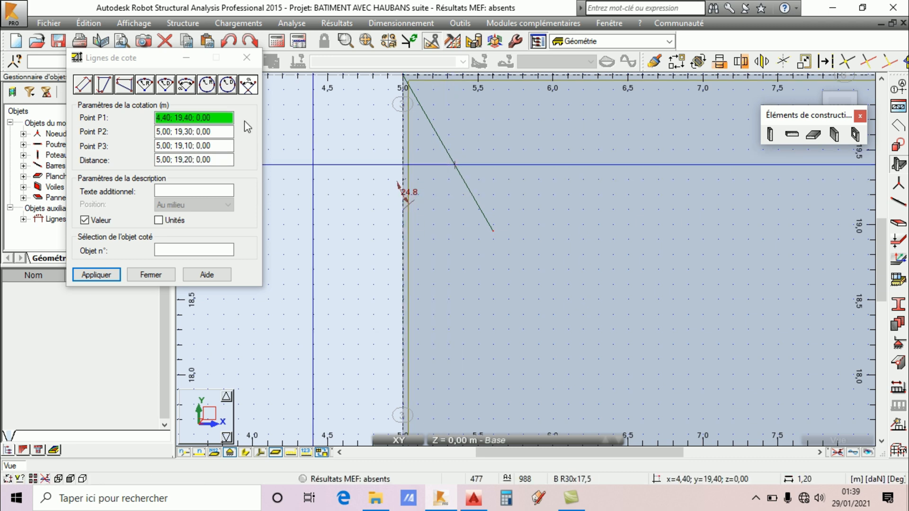
Undo the last angle dimension and delete the two angle dimensions around the corner at grid lines 3 and 6.
{"action": "left_click", "coordinate": [230, 42]}
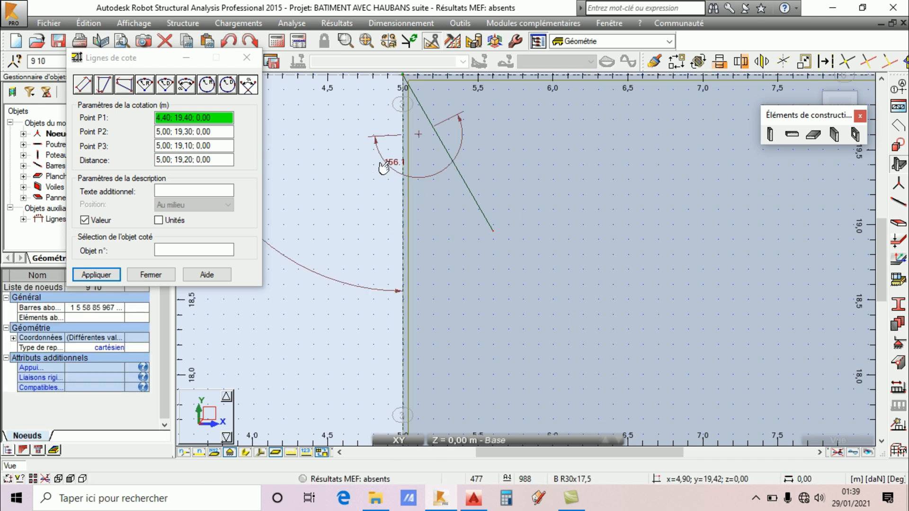
{"action": "scroll", "coordinate": [487, 280], "scroll_direction": "down", "scroll_amount": 3}
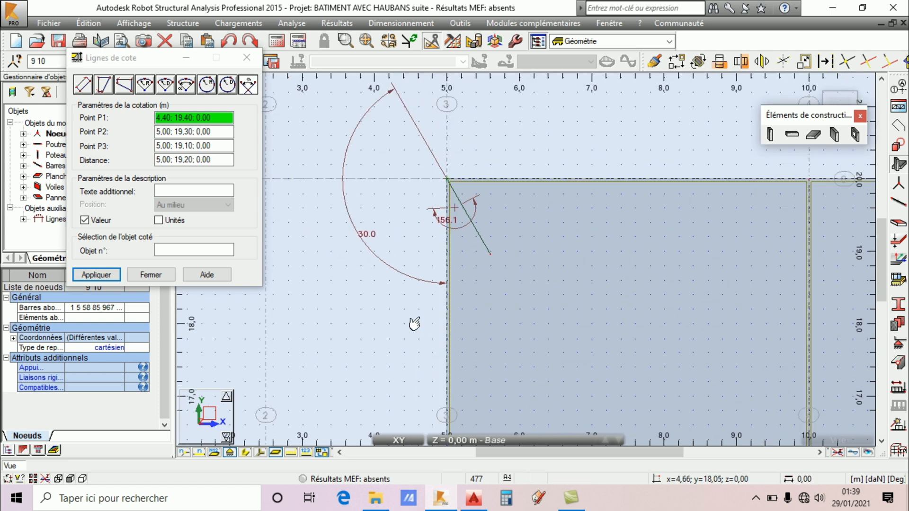
{"action": "left_click", "coordinate": [320, 104]}
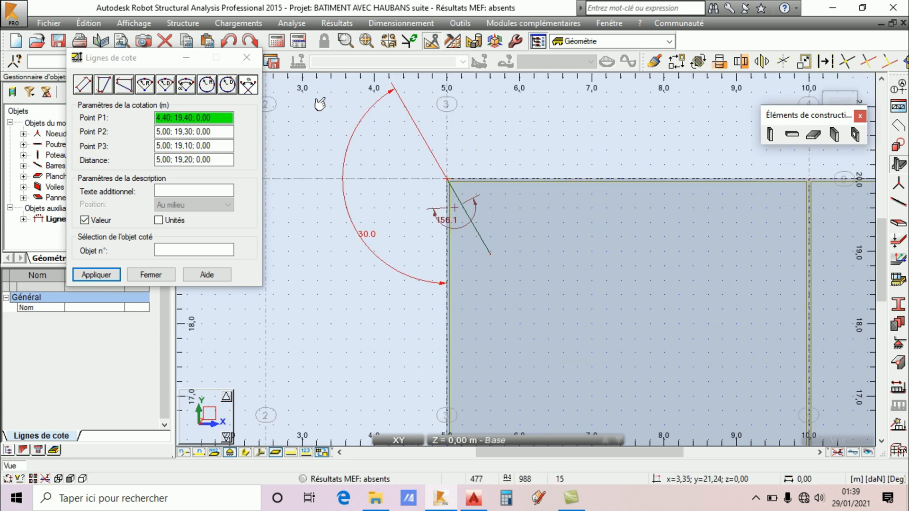
{"action": "left_click", "coordinate": [164, 41]}
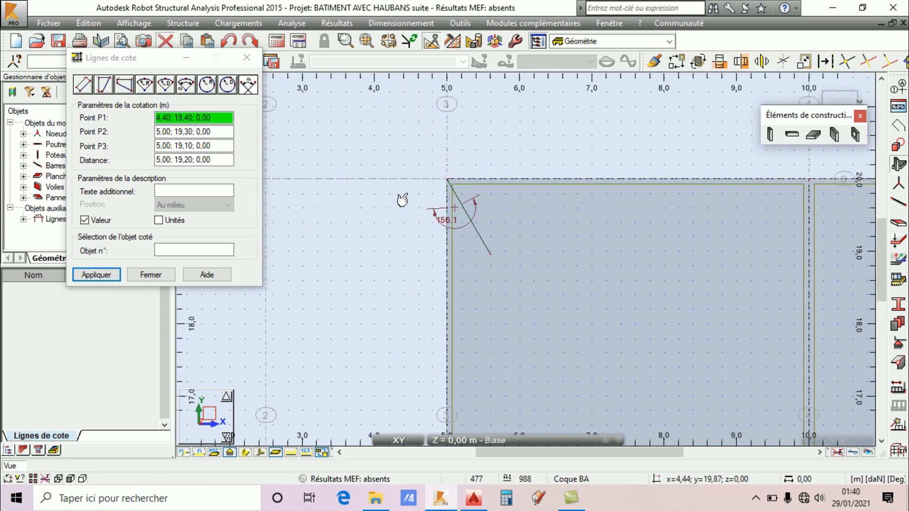
{"action": "left_click", "coordinate": [437, 232]}
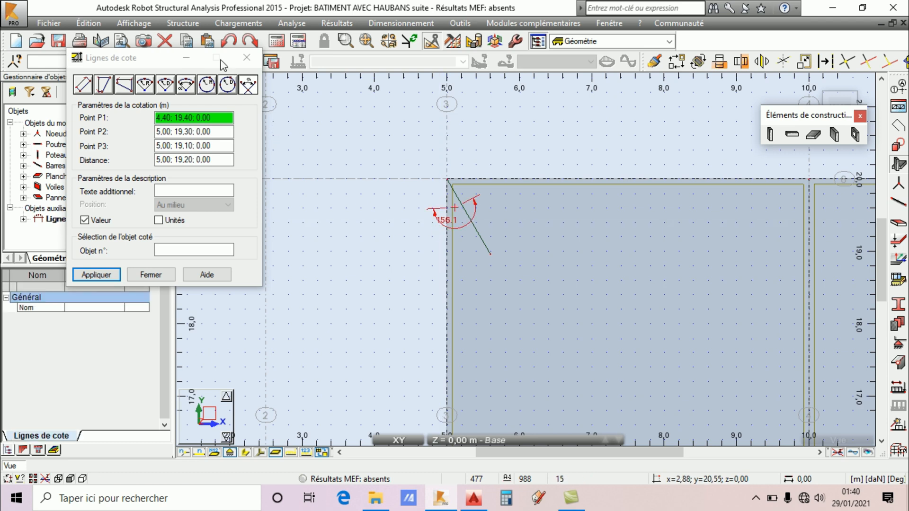
{"action": "left_click", "coordinate": [172, 40]}
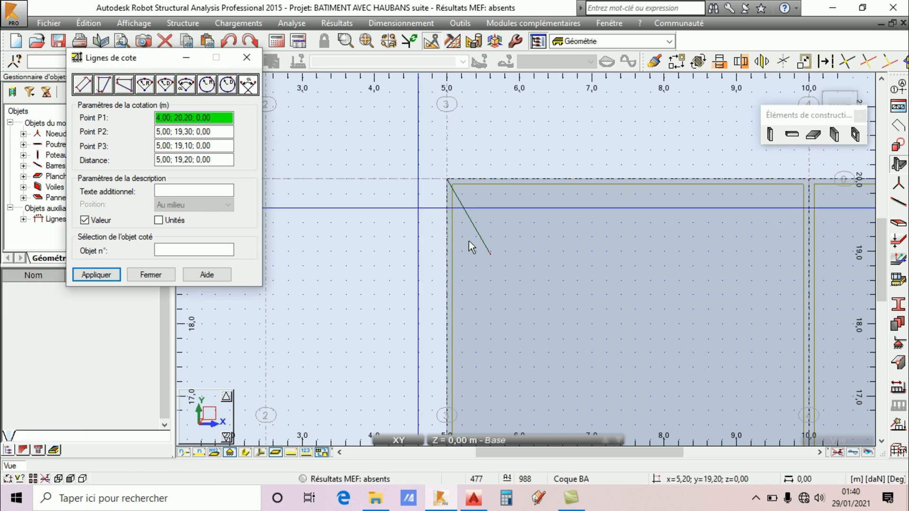
Try an angle dimension at the top step with points 5,35; 19,40, 5,00; 19,20 and 5,00; 19,00, with the arc at 5,20; 19,00.
{"action": "left_click", "coordinate": [248, 85]}
{"action": "left_click", "coordinate": [473, 224]}
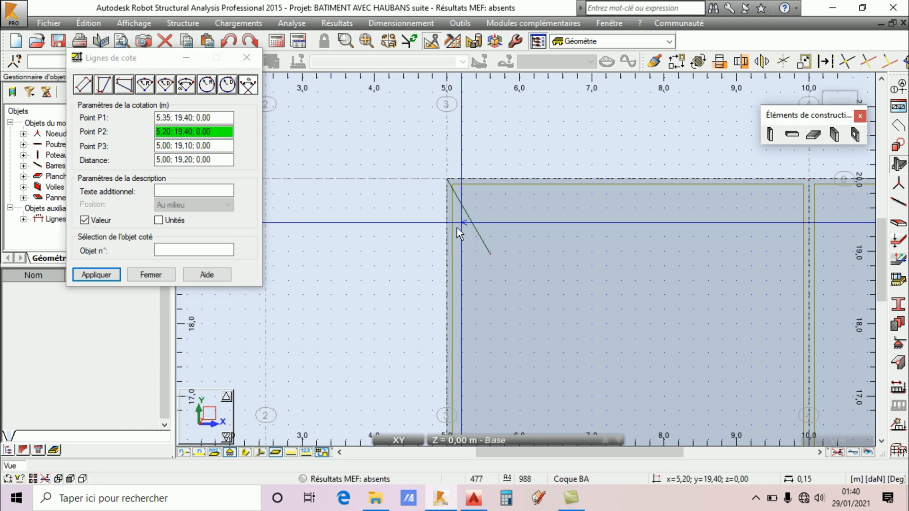
{"action": "left_click", "coordinate": [443, 240]}
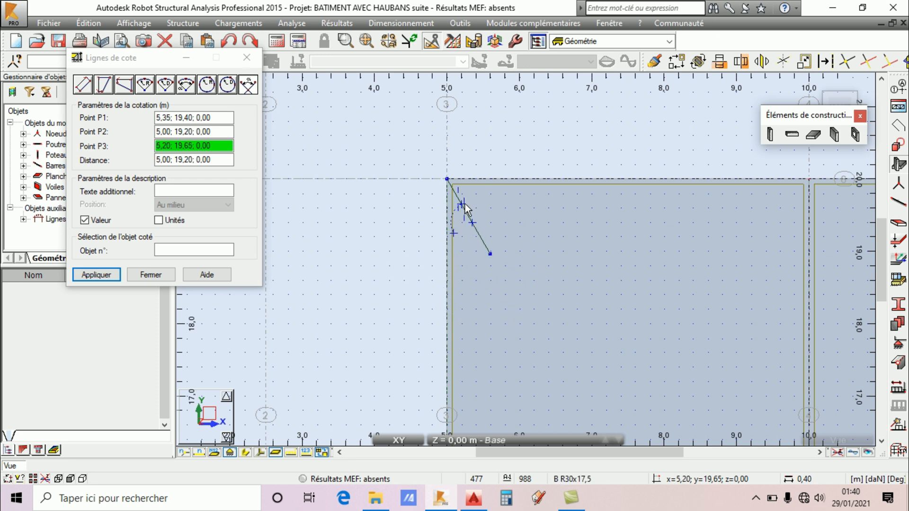
{"action": "left_click", "coordinate": [451, 248]}
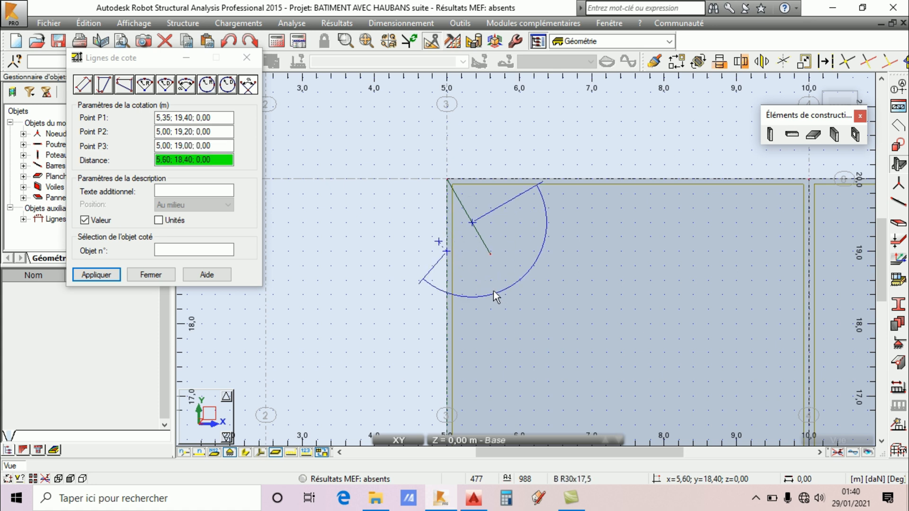
{"action": "left_click", "coordinate": [464, 251]}
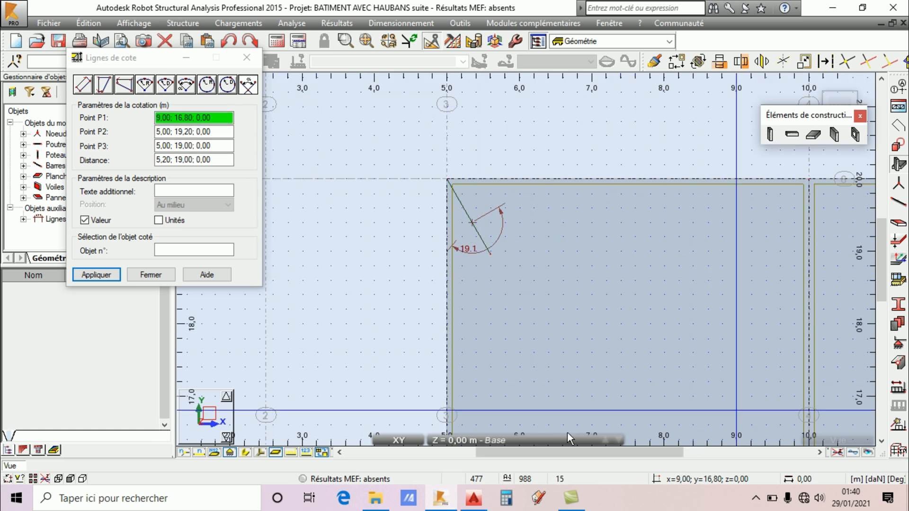
{"action": "left_click", "coordinate": [756, 501]}
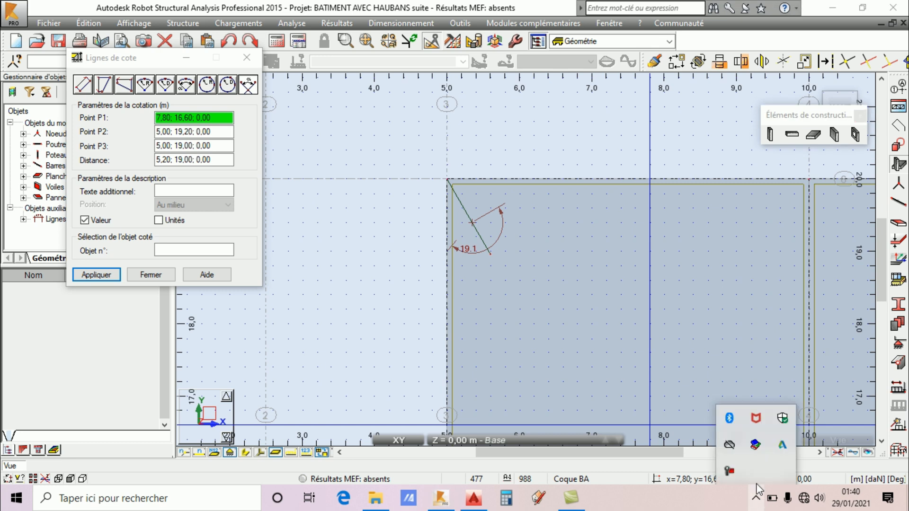
{"action": "left_click", "coordinate": [733, 473]}
{"action": "left_click", "coordinate": [811, 440]}
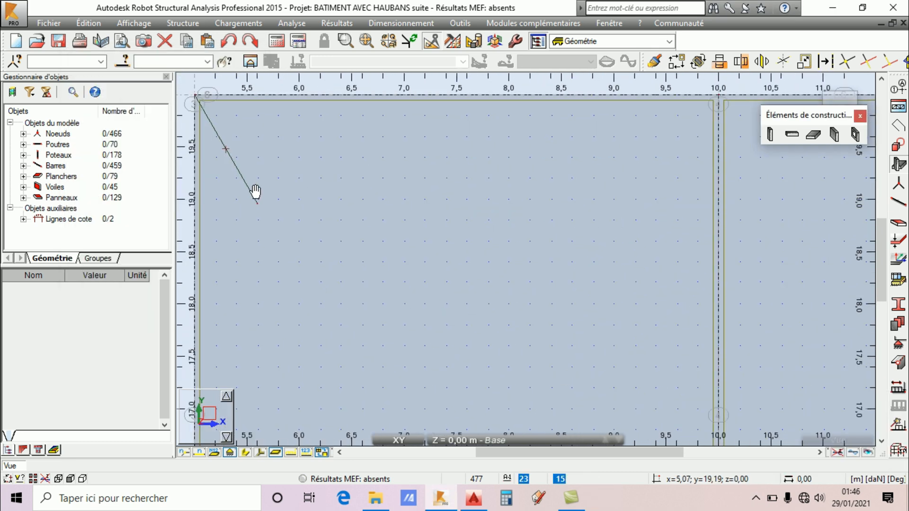
Dimension the top step's angle from grid line 3 with points 5,00; 20,00, 5,60; 18,96 and 5,00; 18,80, with the arc at 5,40; 18,60.
{"action": "scroll", "coordinate": [256, 191], "scroll_direction": "down", "scroll_amount": 5}
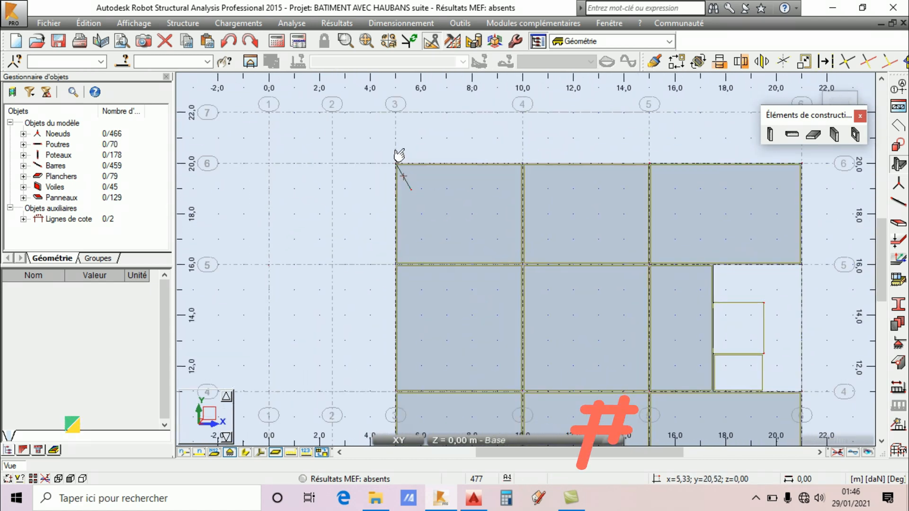
{"action": "scroll", "coordinate": [400, 175], "scroll_direction": "up", "scroll_amount": 5}
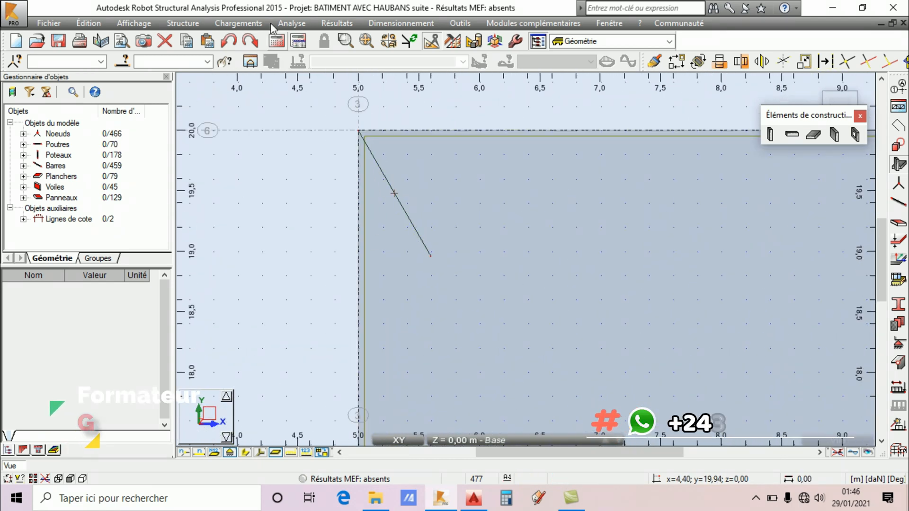
{"action": "left_click", "coordinate": [460, 23]}
{"action": "left_click", "coordinate": [472, 39]}
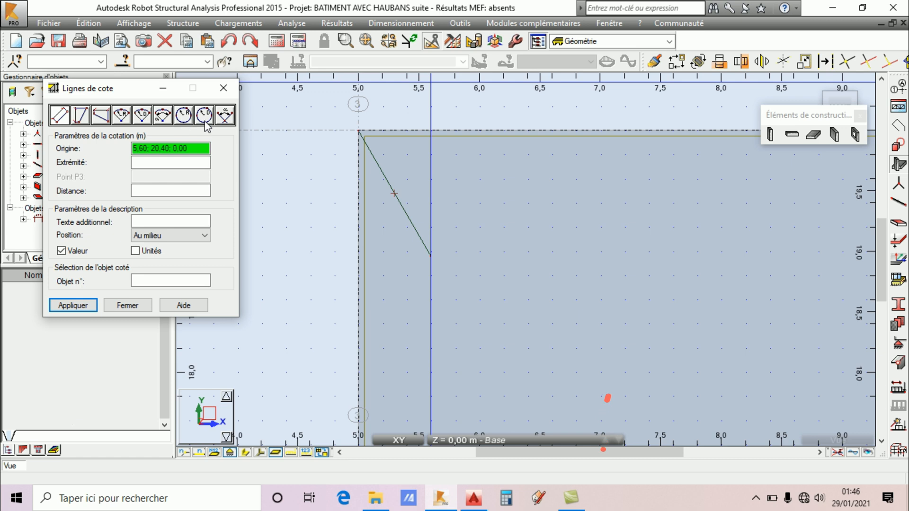
{"action": "left_click", "coordinate": [226, 115]}
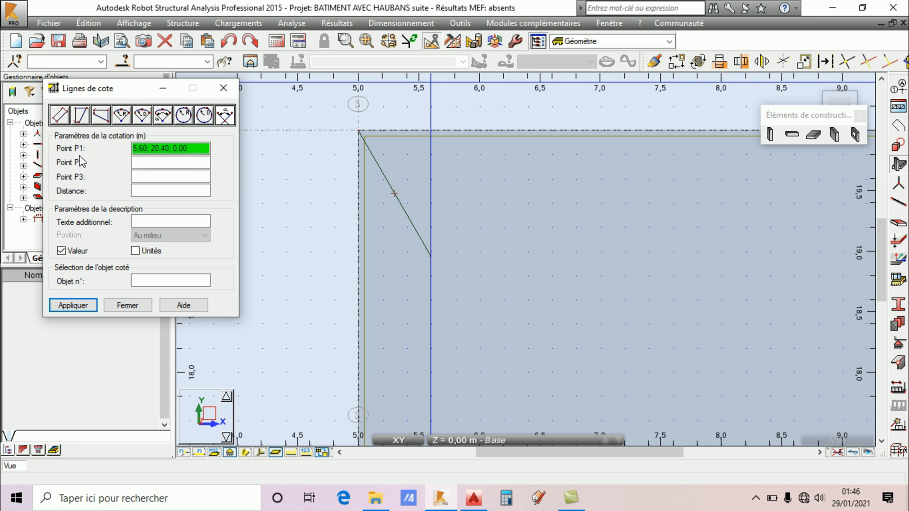
{"action": "left_click", "coordinate": [358, 131]}
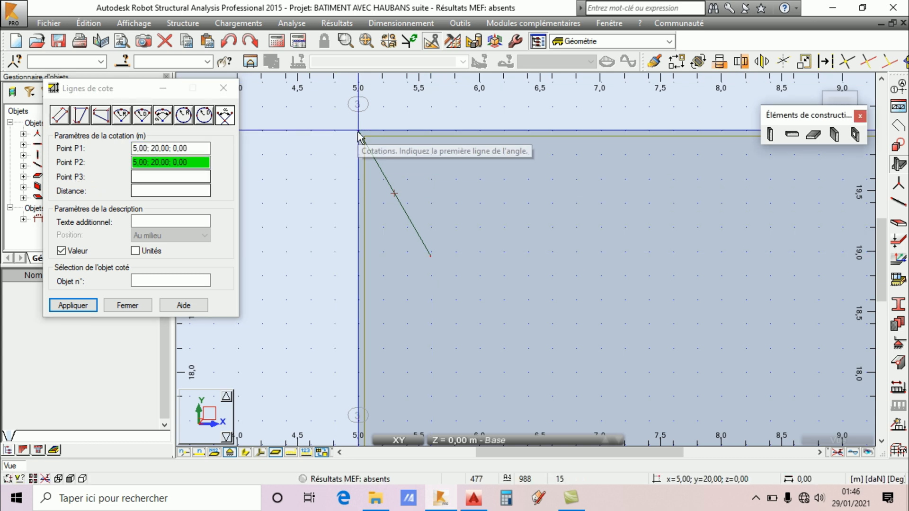
{"action": "left_click", "coordinate": [430, 254]}
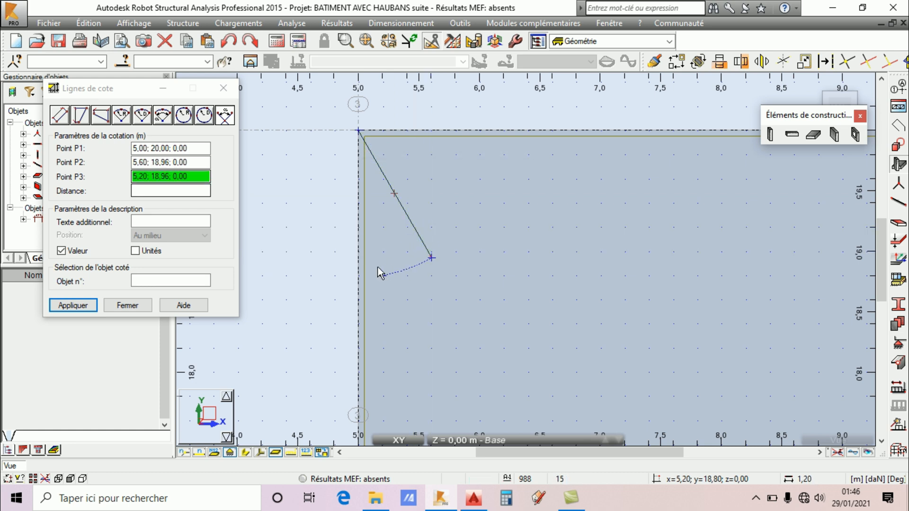
{"action": "left_click", "coordinate": [357, 276]}
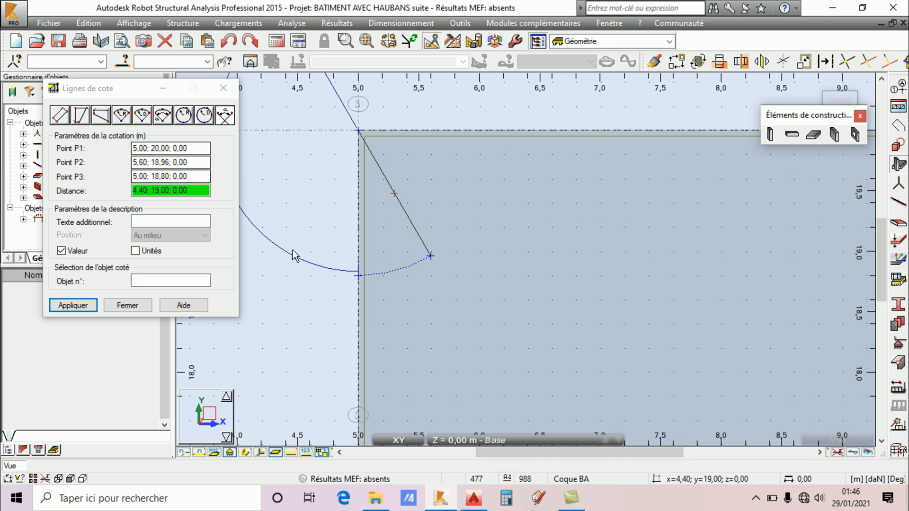
{"action": "left_click_drag", "start_coordinate": [98, 97], "coordinate": [243, 174]}
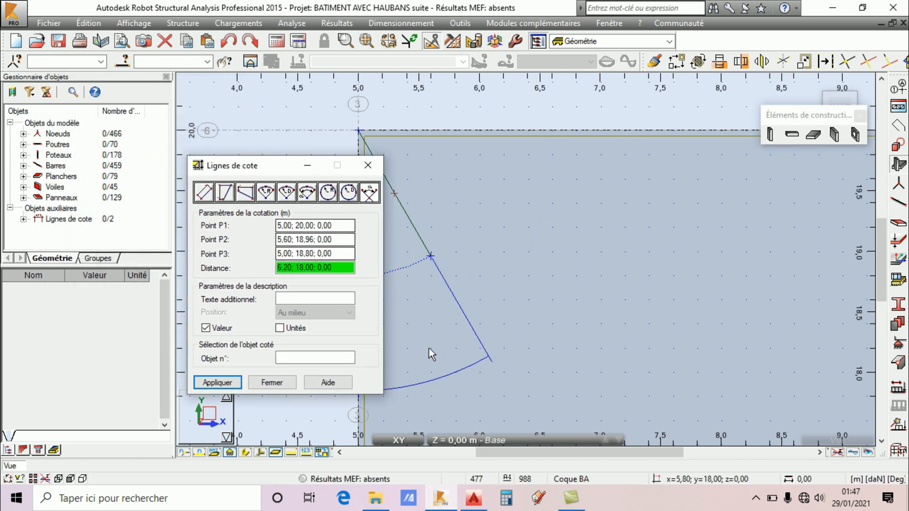
{"action": "left_click", "coordinate": [219, 383]}
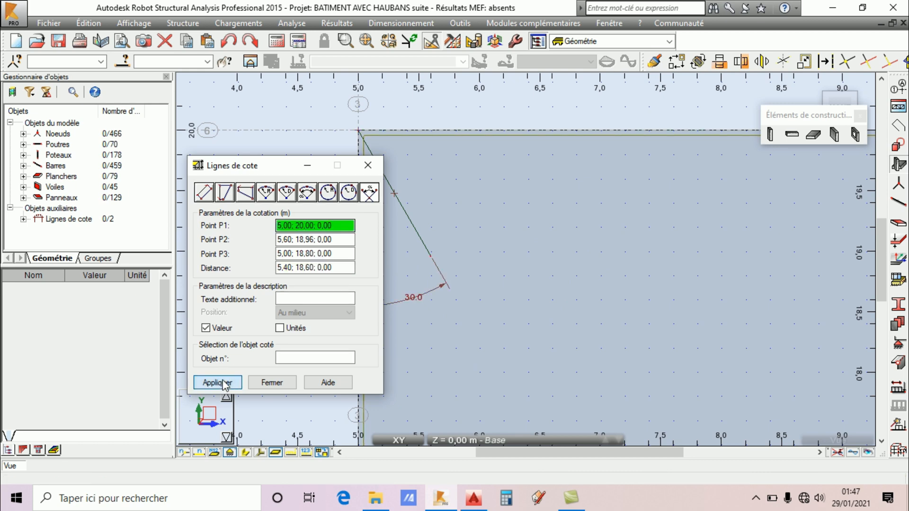
{"action": "left_click", "coordinate": [366, 167]}
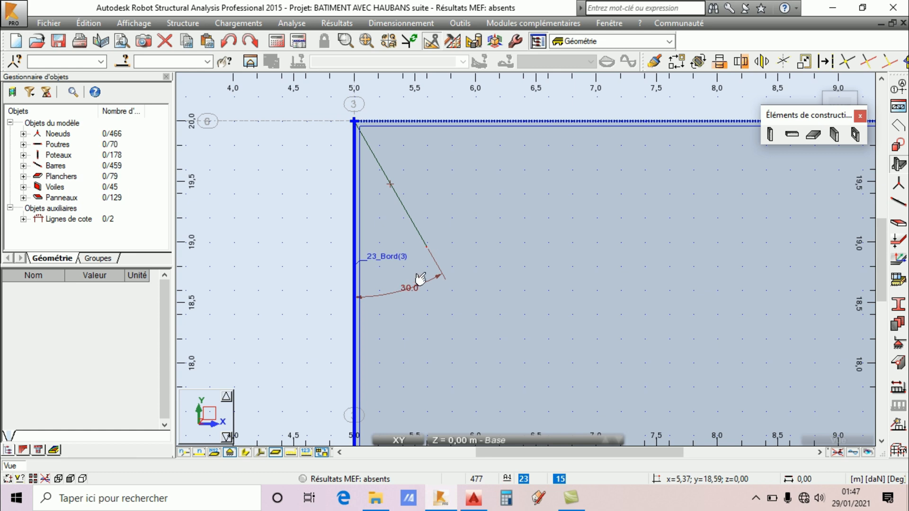
{"action": "scroll", "coordinate": [420, 280], "scroll_direction": "up", "scroll_amount": 3}
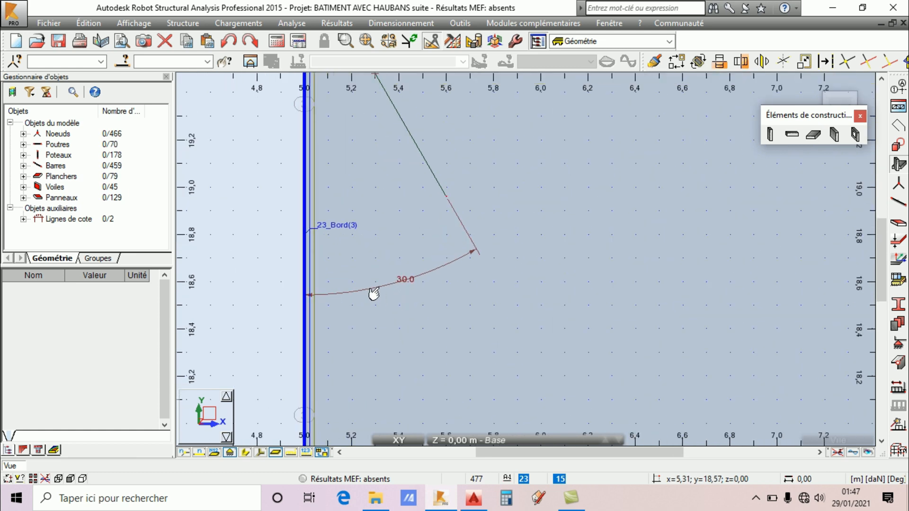
{"action": "scroll", "coordinate": [360, 265], "scroll_direction": "down", "scroll_amount": 3}
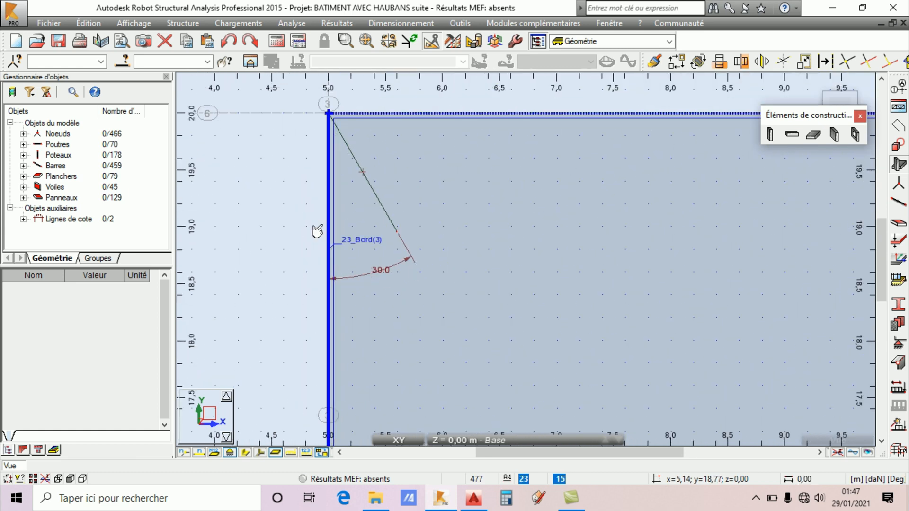
Undo the last angle dimension at the top step and delete the other 30° dimension around the corner at grid lines 3 and 6.
{"action": "left_click", "coordinate": [230, 42]}
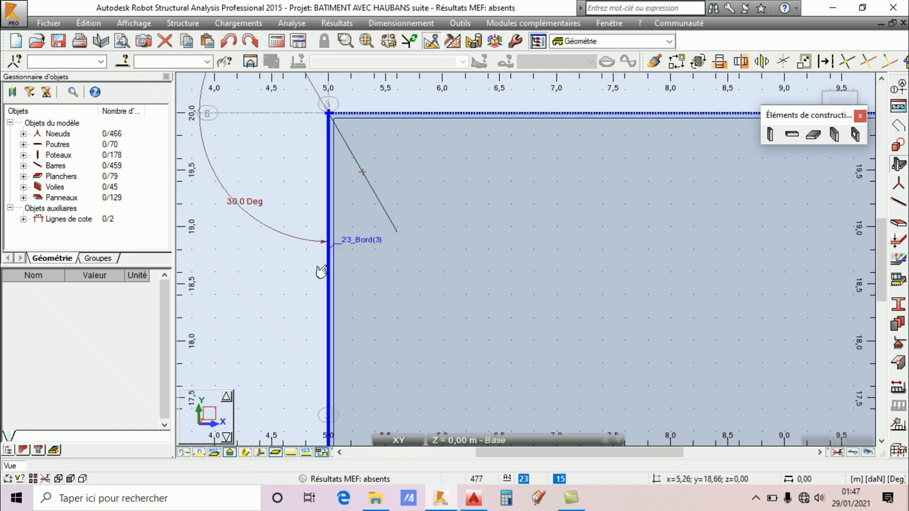
{"action": "left_click", "coordinate": [281, 236]}
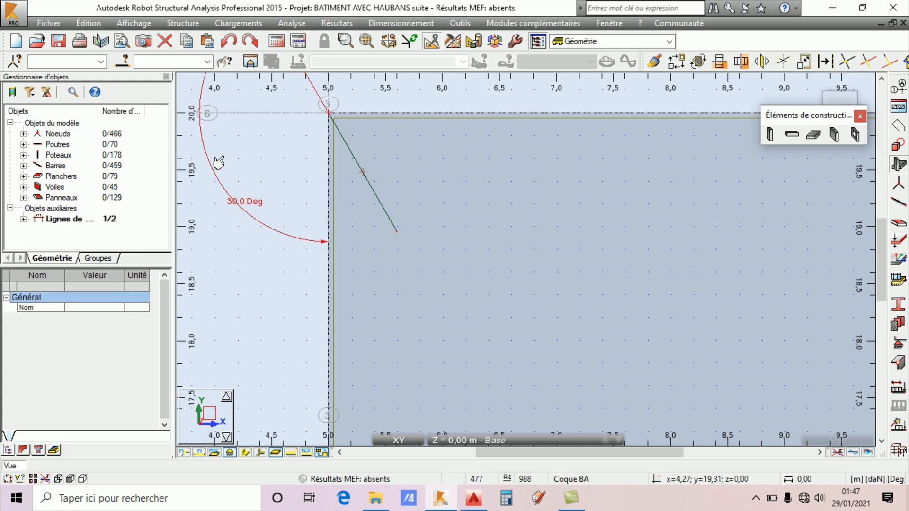
{"action": "left_click", "coordinate": [164, 42]}
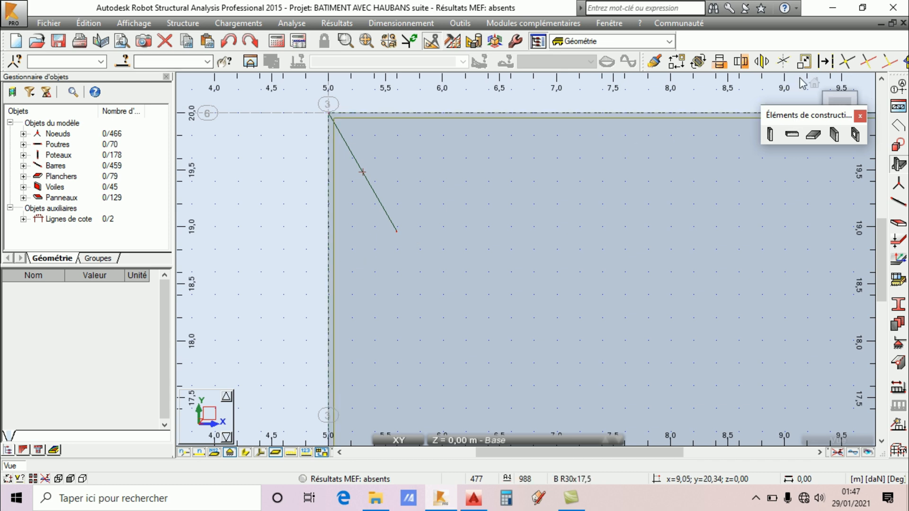
Return to the 3D view and display the bar section shapes, showing the spiral staircase at the circular corner column.
{"action": "left_click", "coordinate": [814, 86]}
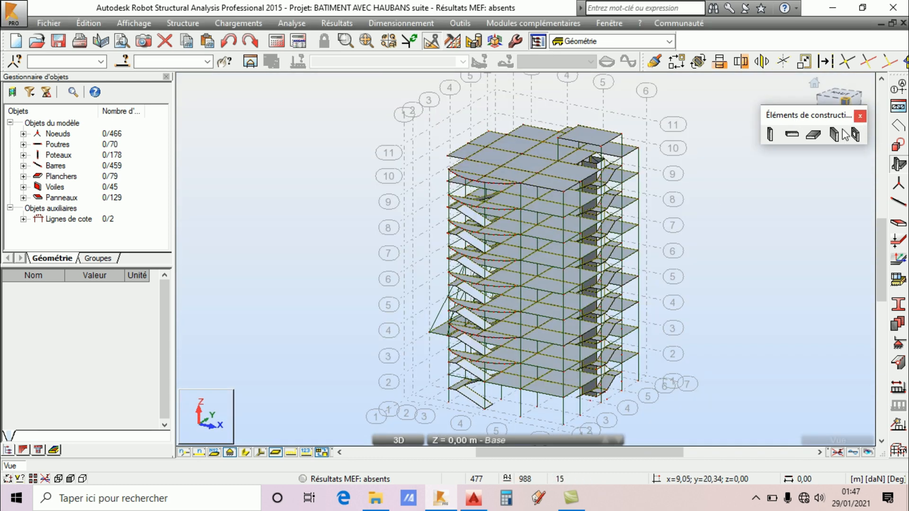
{"action": "middle_click_drag", "start_coordinate": [469, 352], "coordinate": [477, 416], "text": "shift"}
{"action": "left_click", "coordinate": [246, 452]}
{"action": "scroll", "coordinate": [554, 309], "scroll_direction": "down", "scroll_amount": 3}
{"action": "scroll", "coordinate": [493, 372], "scroll_direction": "up", "scroll_amount": 8}
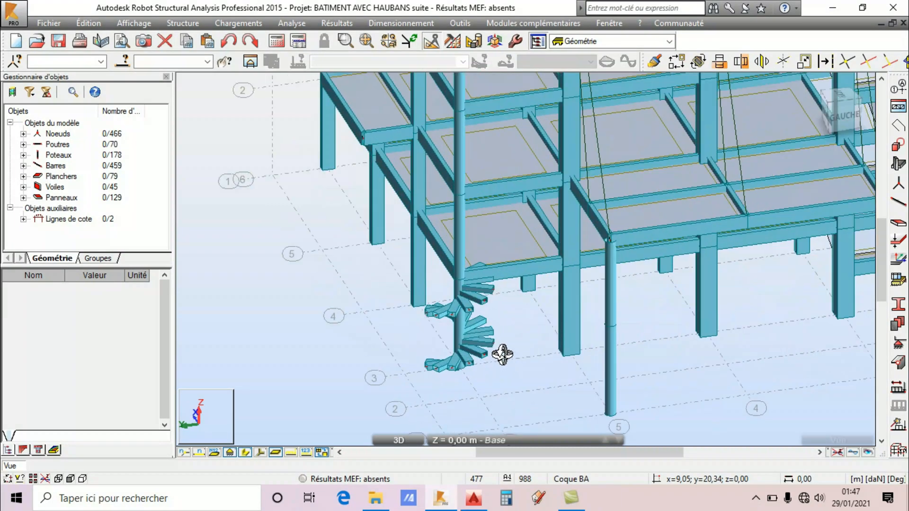
{"action": "scroll", "coordinate": [503, 354], "scroll_direction": "up", "scroll_amount": 2}
{"action": "right_click", "coordinate": [427, 122]}
{"action": "left_click", "coordinate": [474, 130]}
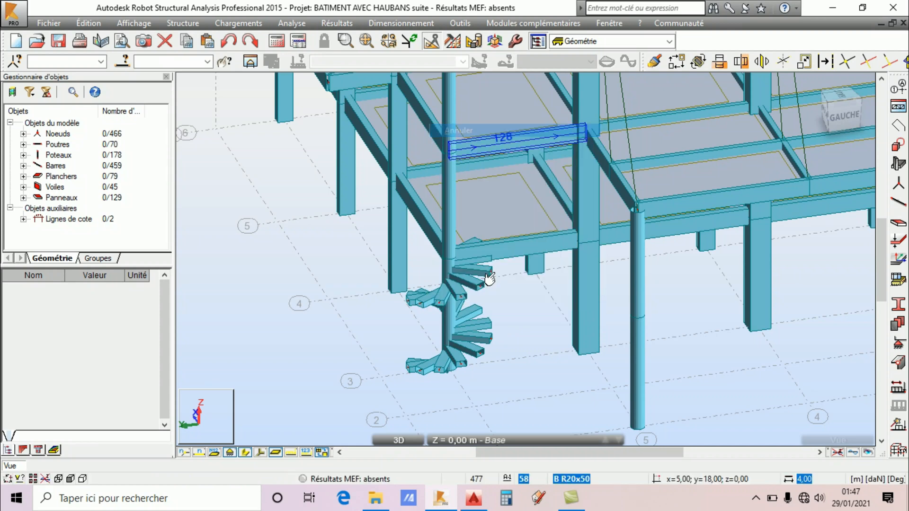
Select the 30x17,5 beam steps around the circular corner column, from the lowest one up to just below the slab.
{"action": "left_click_drag", "start_coordinate": [525, 387], "coordinate": [464, 268]}
{"action": "scroll", "coordinate": [462, 310], "scroll_direction": "up", "scroll_amount": 3}
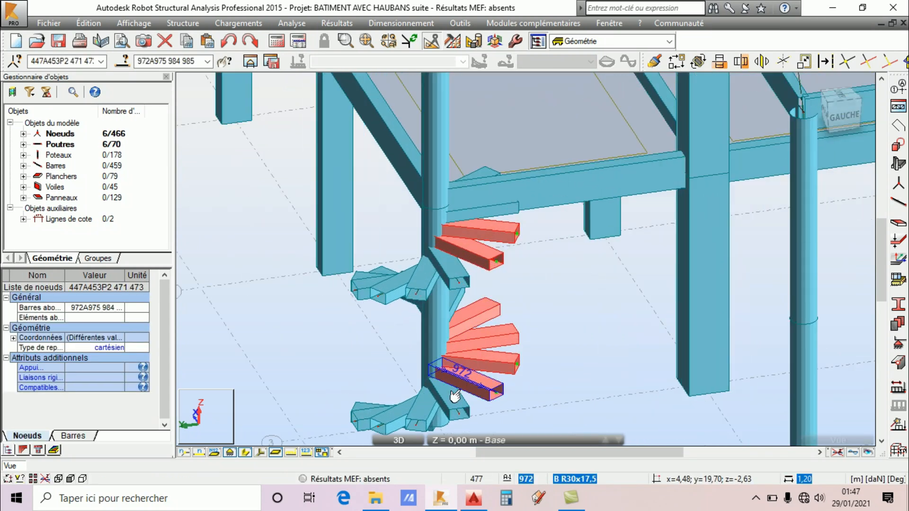
{"action": "scroll", "coordinate": [400, 311], "scroll_direction": "down", "scroll_amount": 4}
{"action": "left_click_drag", "start_coordinate": [416, 384], "coordinate": [391, 277]}
{"action": "scroll", "coordinate": [406, 303], "scroll_direction": "up", "scroll_amount": 2}
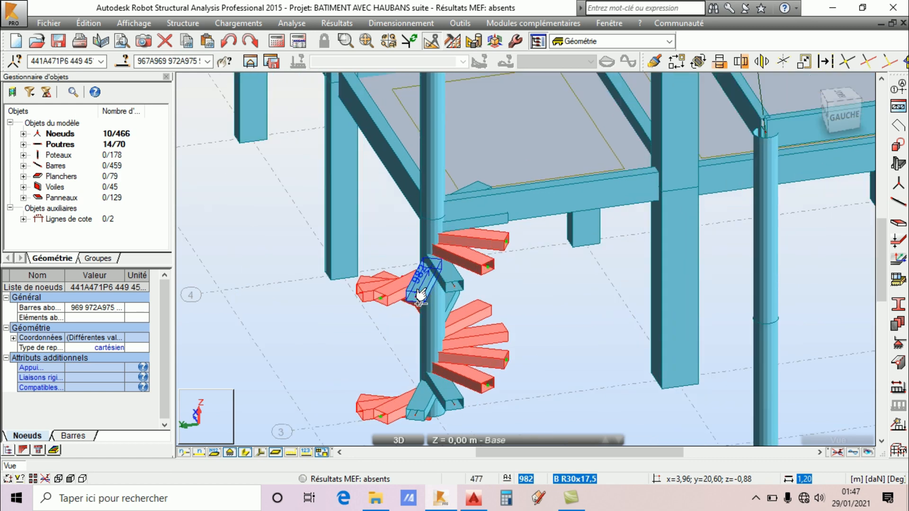
{"action": "left_click", "coordinate": [422, 293], "text": "ctrl"}
{"action": "left_click", "coordinate": [455, 289], "text": "ctrl"}
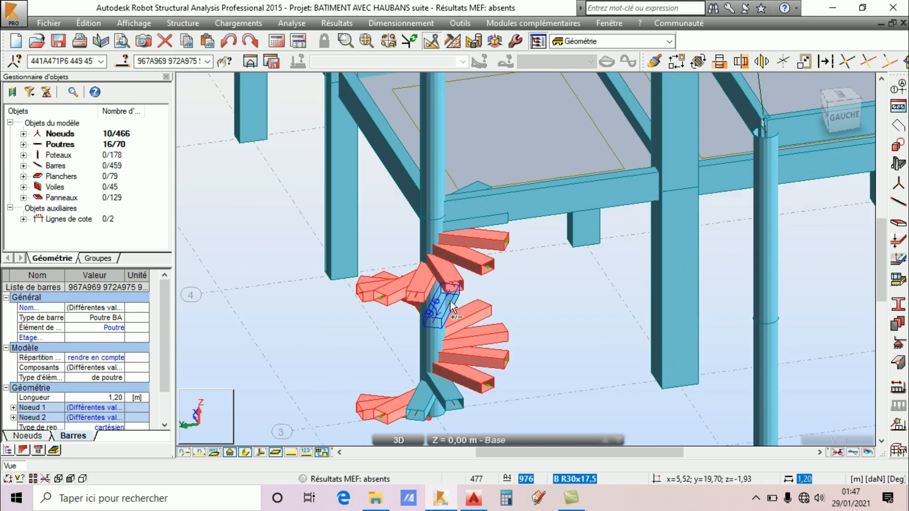
{"action": "left_click", "coordinate": [451, 303], "text": "ctrl"}
{"action": "left_click", "coordinate": [442, 397], "text": "ctrl"}
{"action": "left_click", "coordinate": [416, 405], "text": "ctrl"}
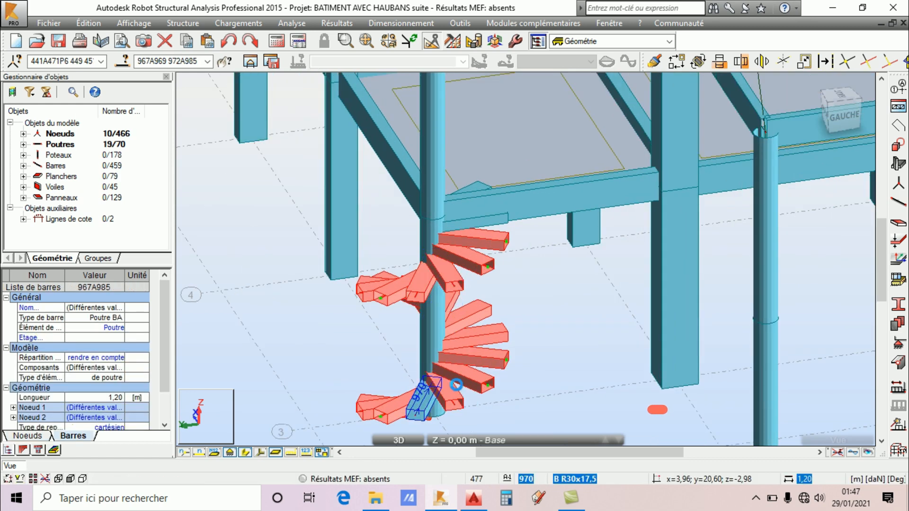
Add the topmost step, at slab level beside the circular column, to the selection of stair beams.
{"action": "right_click", "coordinate": [316, 300]}
{"action": "left_click", "coordinate": [268, 157]}
{"action": "left_click_drag", "start_coordinate": [474, 341], "coordinate": [514, 338]}
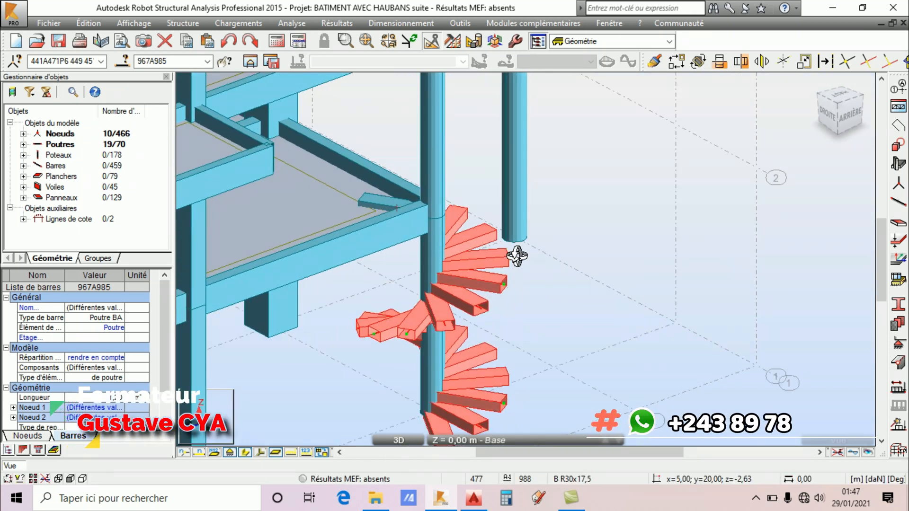
{"action": "right_click", "coordinate": [501, 258]}
{"action": "left_click", "coordinate": [502, 261]}
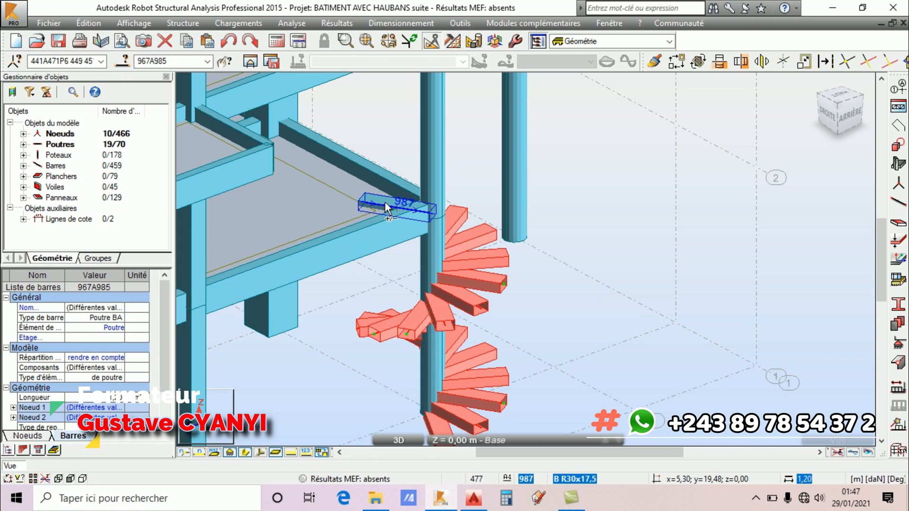
{"action": "left_click", "coordinate": [381, 208], "text": "ctrl"}
Add the remaining step partly hidden by the slab's edge beam to the selection of stair beams.
{"action": "right_click", "coordinate": [539, 254]}
{"action": "left_click", "coordinate": [593, 308]}
{"action": "left_click_drag", "start_coordinate": [521, 310], "coordinate": [379, 318]}
{"action": "scroll", "coordinate": [480, 205], "scroll_direction": "up", "scroll_amount": 4}
{"action": "left_click_drag", "start_coordinate": [479, 205], "coordinate": [504, 142]}
{"action": "right_click", "coordinate": [419, 138]}
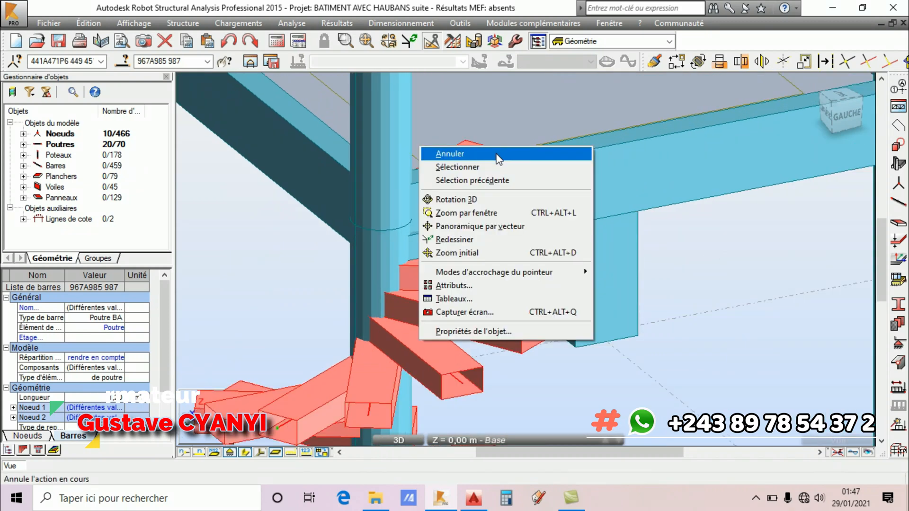
{"action": "left_click", "coordinate": [449, 150]}
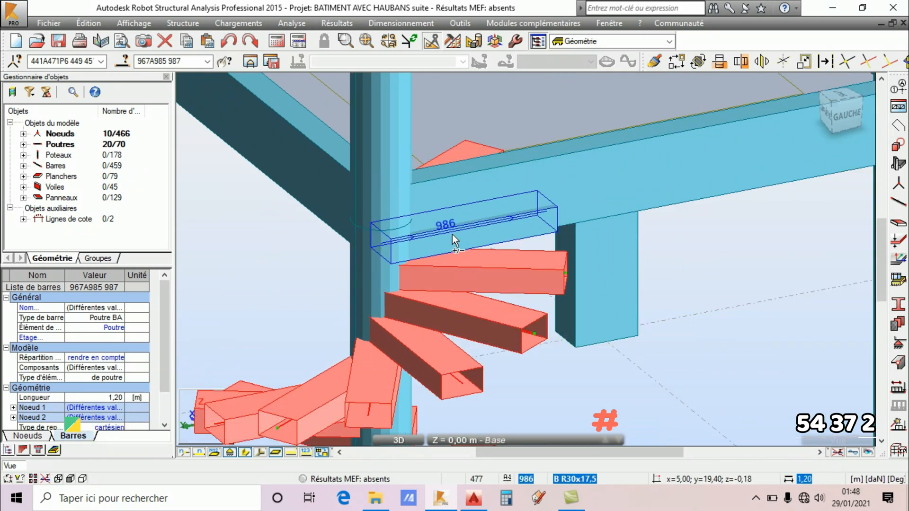
{"action": "left_click", "coordinate": [454, 239], "text": "ctrl"}
Try rotating the selected steps by 30° in move mode about the column axis from 5,00; 20,00; -3,50 to 5,00; 20,00; 0,00.
{"action": "right_click", "coordinate": [451, 211]}
{"action": "left_click", "coordinate": [507, 311]}
{"action": "left_click_drag", "start_coordinate": [455, 299], "coordinate": [514, 225]}
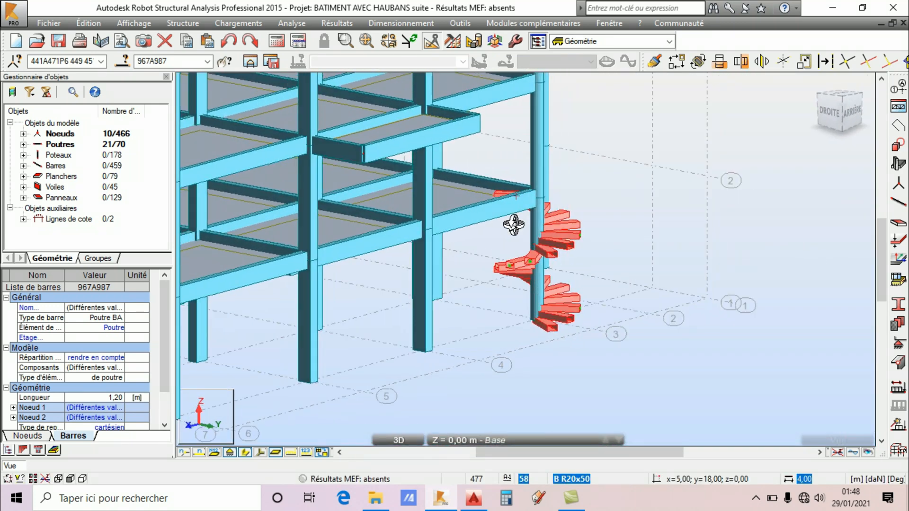
{"action": "left_click", "coordinate": [676, 63]}
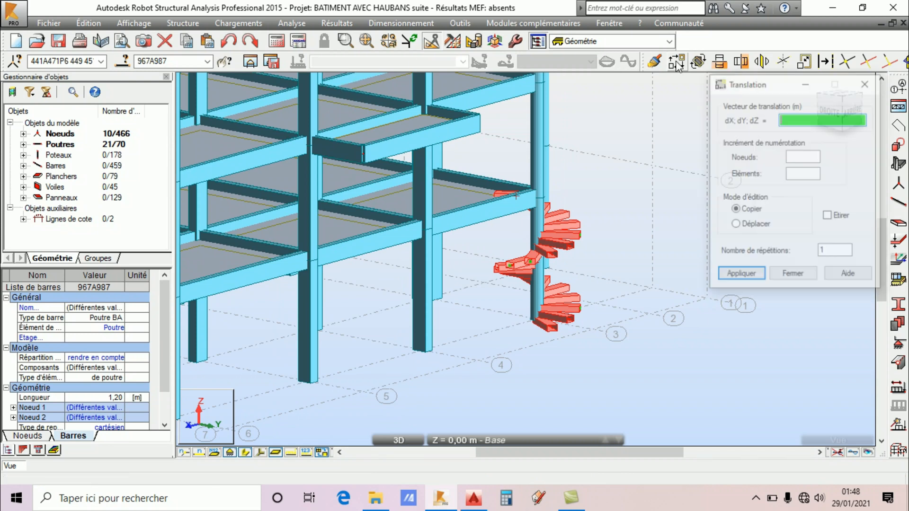
{"action": "left_click", "coordinate": [866, 83]}
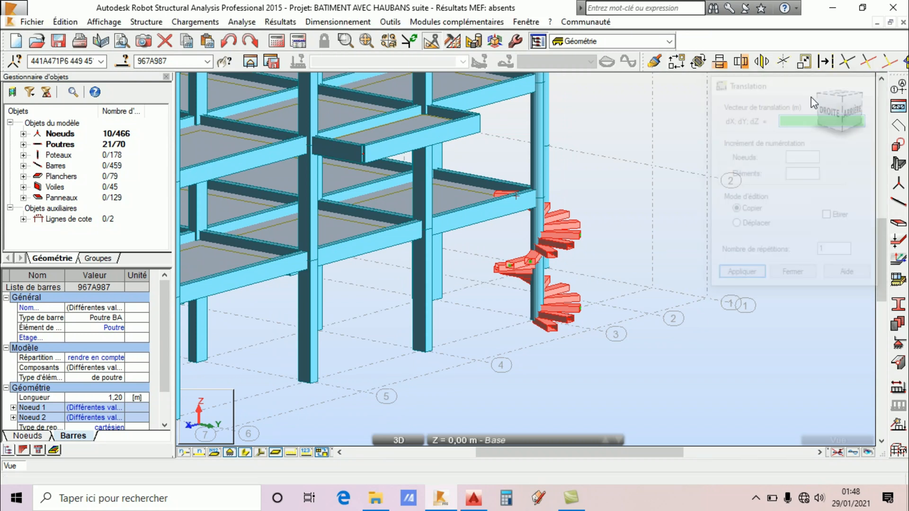
{"action": "left_click", "coordinate": [699, 62]}
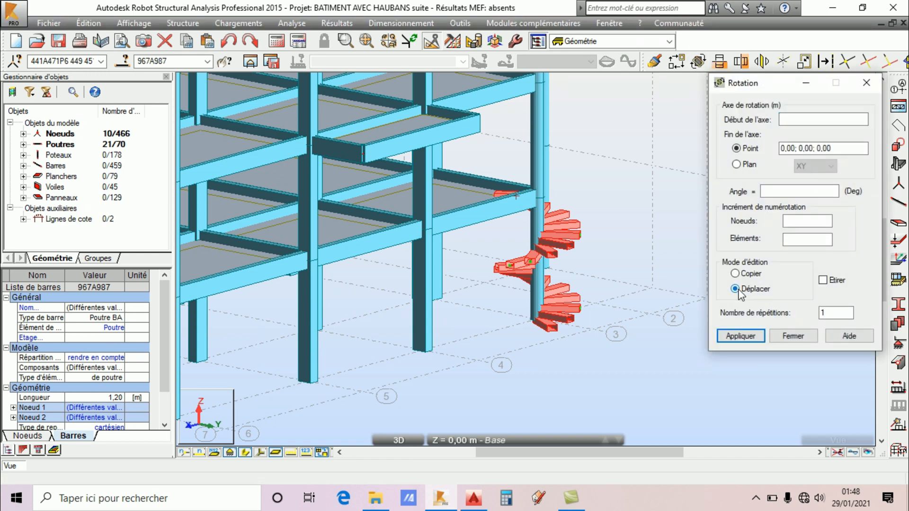
{"action": "left_click", "coordinate": [810, 120]}
{"action": "scroll", "coordinate": [525, 295], "scroll_direction": "up", "scroll_amount": 3}
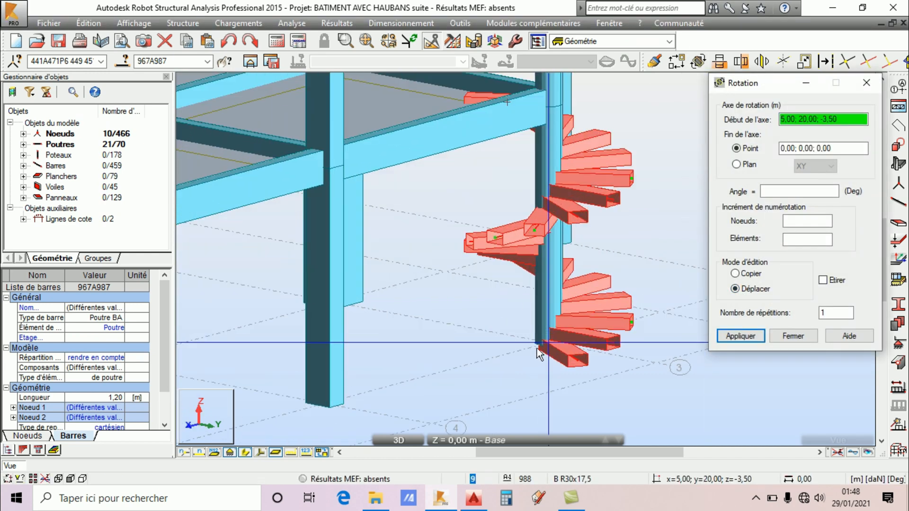
{"action": "left_click", "coordinate": [539, 348]}
{"action": "scroll", "coordinate": [539, 347], "scroll_direction": "down", "scroll_amount": 3}
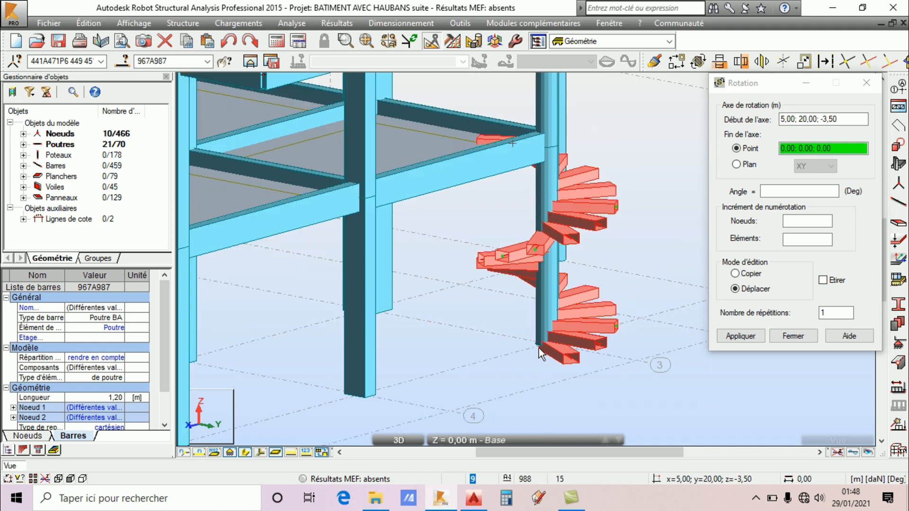
{"action": "left_click", "coordinate": [548, 173]}
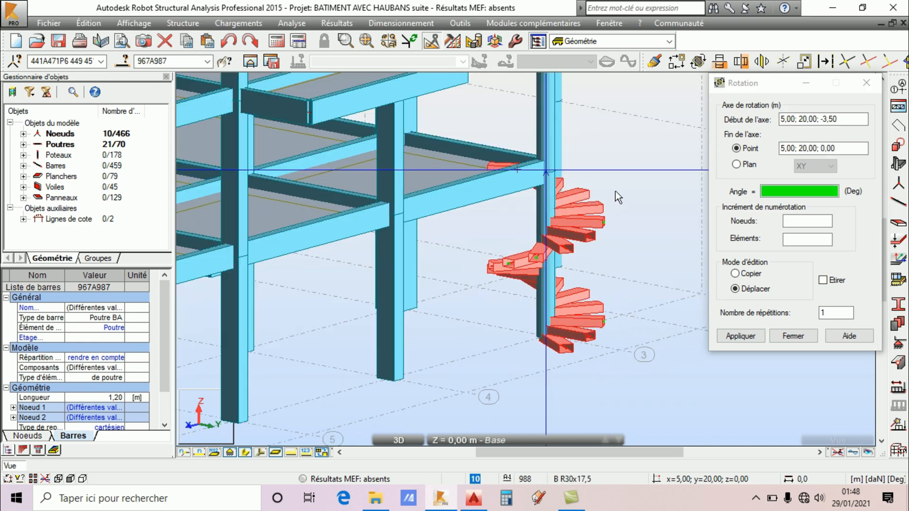
{"action": "left_click", "coordinate": [797, 193]}
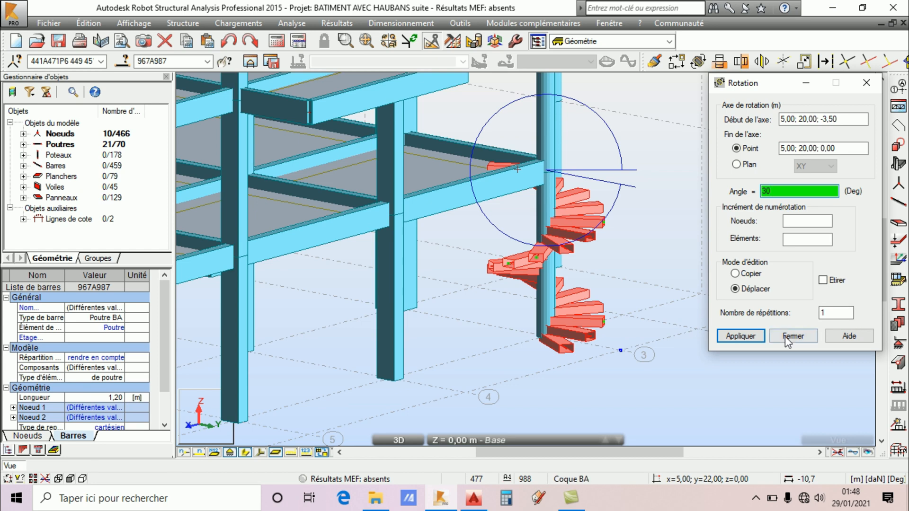
{"action": "left_click", "coordinate": [740, 337]}
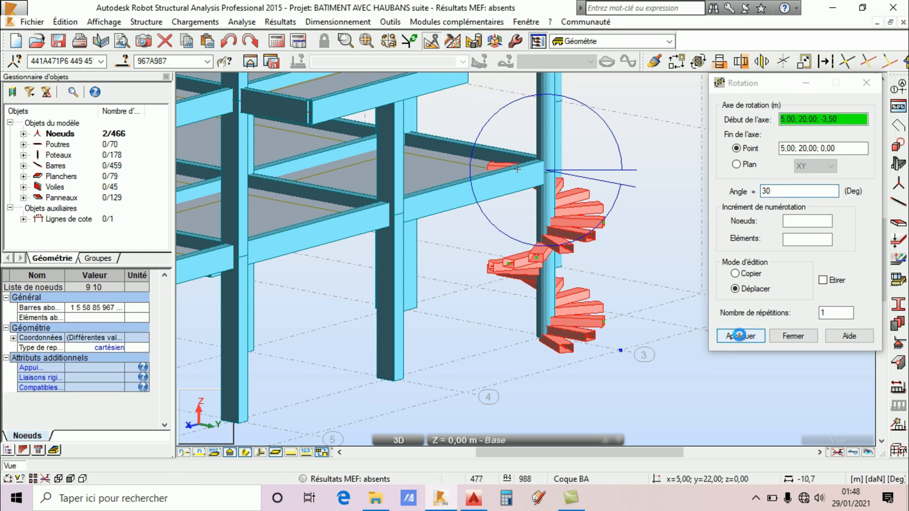
{"action": "left_click", "coordinate": [741, 336]}
{"action": "left_click", "coordinate": [787, 337]}
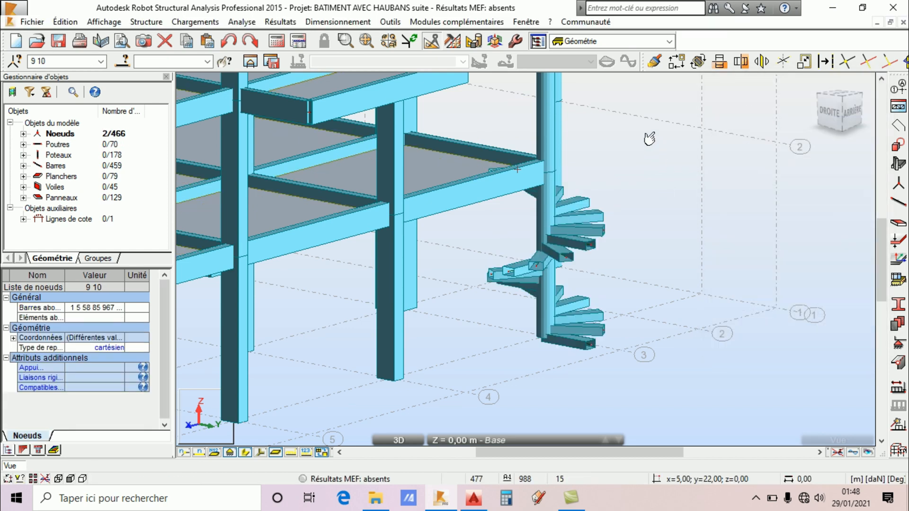
Undo the staircase rotation and delete the restored 30° angle dimension at the head of the circular column.
{"action": "right_click", "coordinate": [649, 137]}
{"action": "left_click", "coordinate": [653, 188]}
{"action": "left_click_drag", "start_coordinate": [600, 210], "coordinate": [588, 239]}
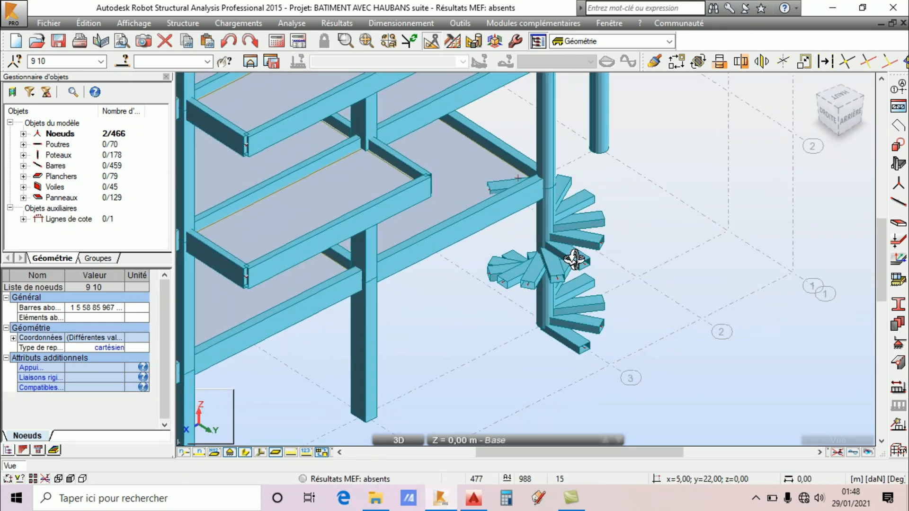
{"action": "left_click", "coordinate": [230, 41]}
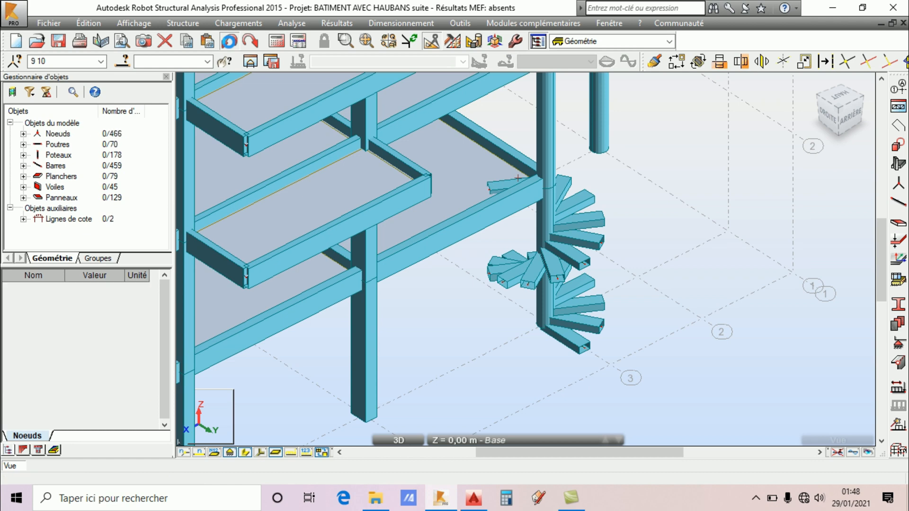
{"action": "right_click", "coordinate": [635, 153]}
{"action": "left_click", "coordinate": [656, 161]}
{"action": "left_click", "coordinate": [599, 176]}
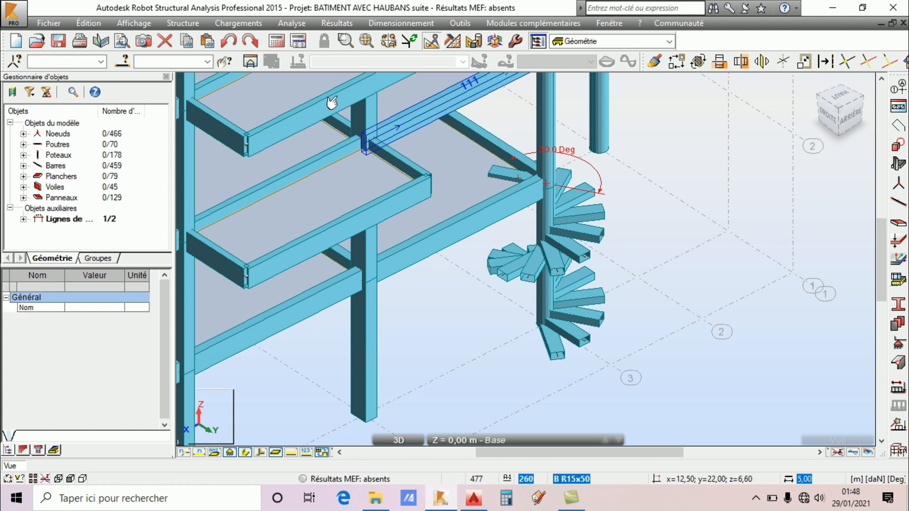
{"action": "left_click", "coordinate": [165, 43]}
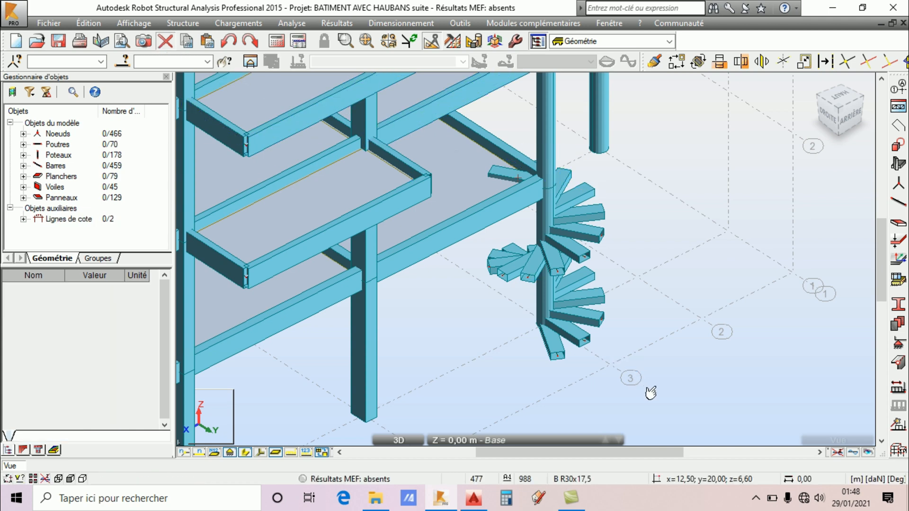
Select the stair beams visible around the circular column, including the bottom step and the topmost step over the slab.
{"action": "left_click_drag", "start_coordinate": [567, 176], "coordinate": [565, 172]}
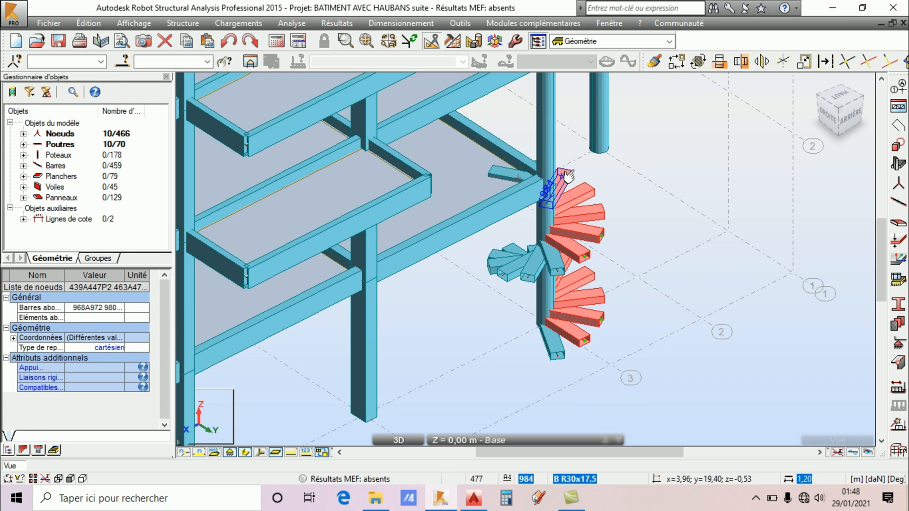
{"action": "scroll", "coordinate": [562, 371], "scroll_direction": "up", "scroll_amount": 3}
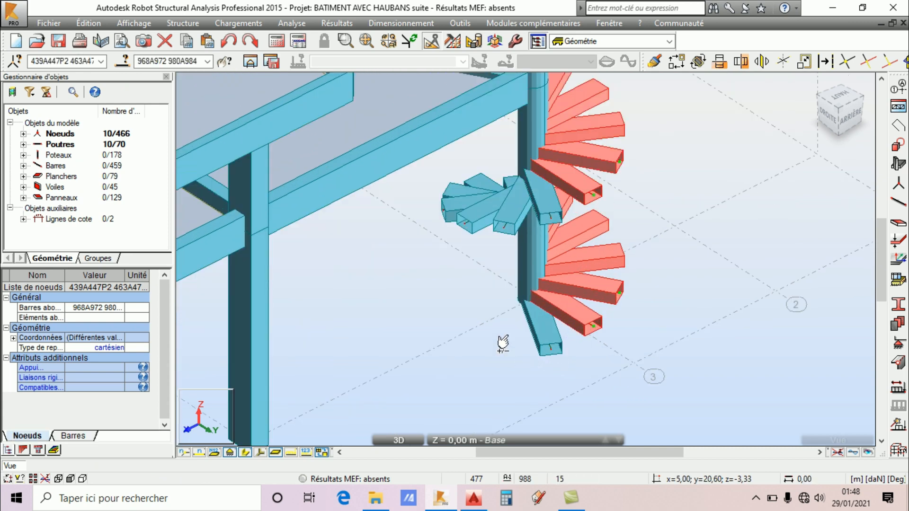
{"action": "left_click_drag", "start_coordinate": [422, 154], "coordinate": [423, 158], "text": "ctrl"}
{"action": "left_click", "coordinate": [540, 201], "text": "ctrl"}
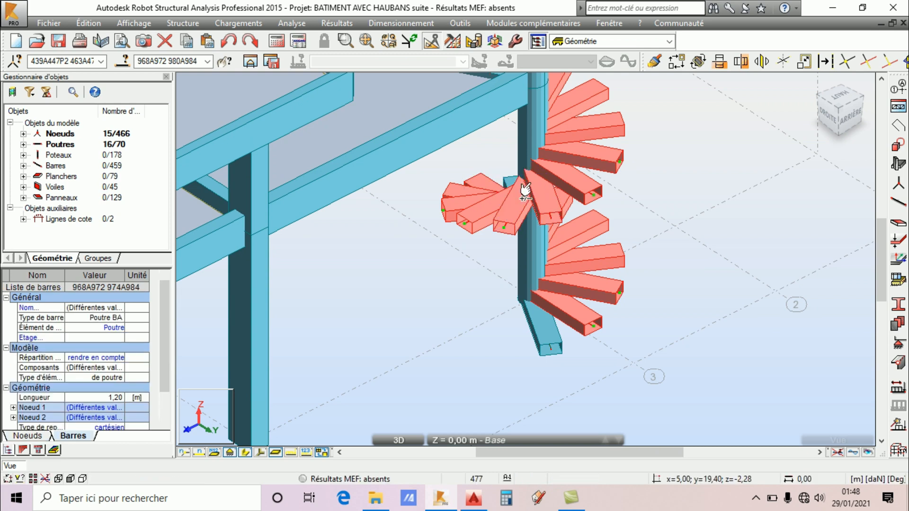
{"action": "left_click", "coordinate": [505, 185], "text": "ctrl"}
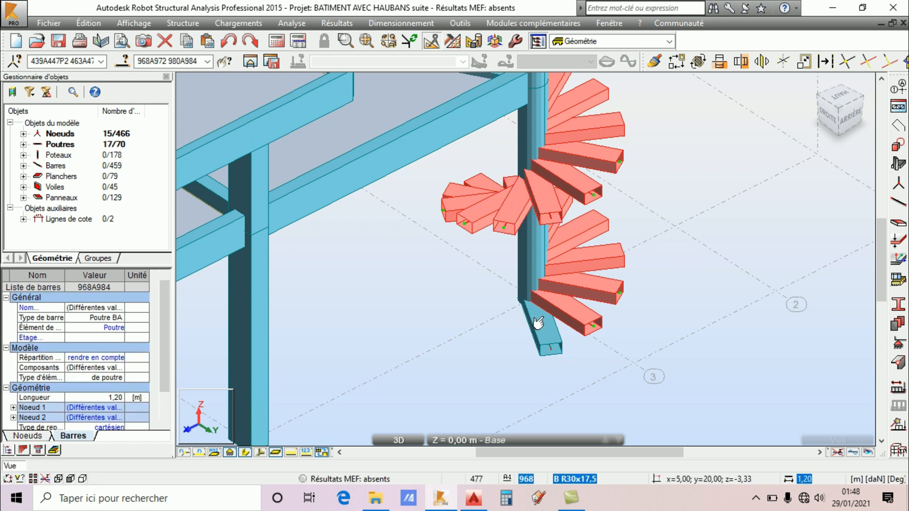
{"action": "scroll", "coordinate": [536, 355], "scroll_direction": "down", "scroll_amount": 5}
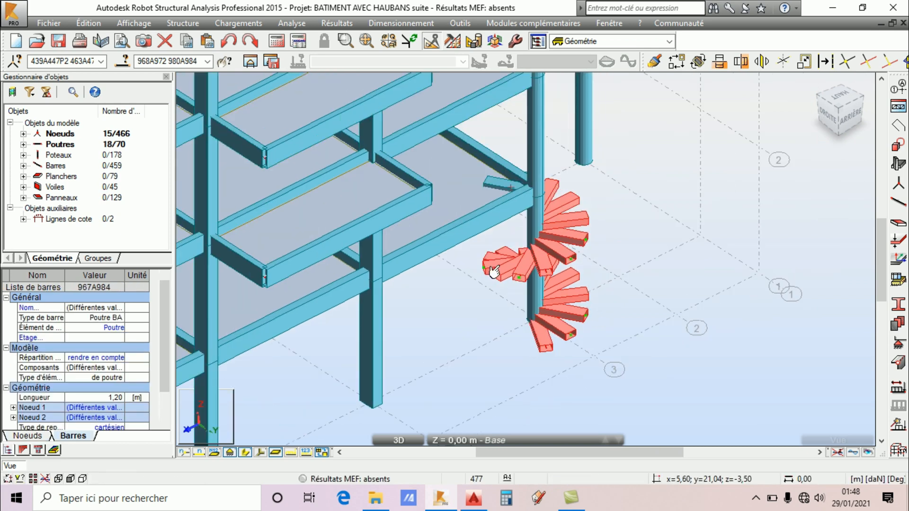
{"action": "scroll", "coordinate": [487, 199], "scroll_direction": "up", "scroll_amount": 3}
{"action": "left_click", "coordinate": [490, 198], "text": "ctrl"}
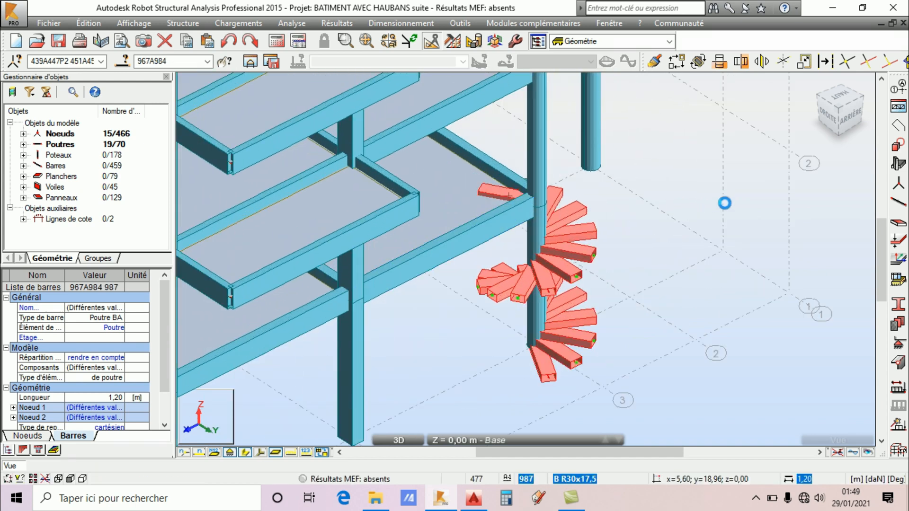
Add the two remaining upper steps next to the slab's edge beam, on the column's other side, to the selection of stair beams.
{"action": "right_click", "coordinate": [731, 215]}
{"action": "left_click", "coordinate": [702, 270]}
{"action": "left_click_drag", "start_coordinate": [656, 306], "coordinate": [555, 289]}
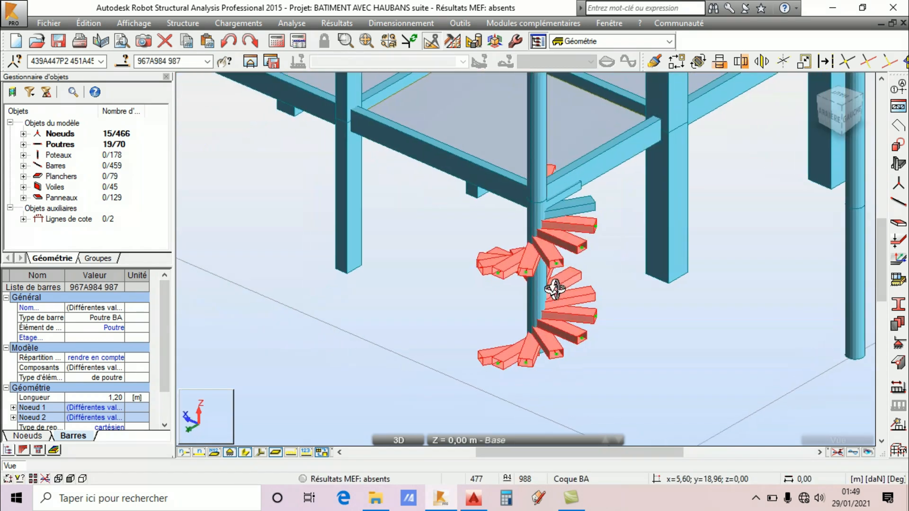
{"action": "right_click", "coordinate": [619, 221]}
{"action": "left_click", "coordinate": [616, 223]}
{"action": "scroll", "coordinate": [566, 214], "scroll_direction": "up", "scroll_amount": 4}
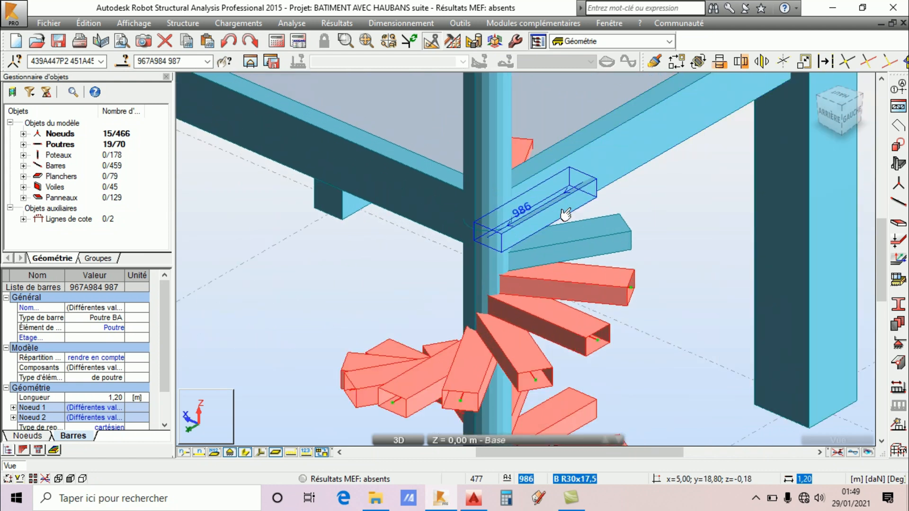
{"action": "left_click", "coordinate": [572, 226], "text": "ctrl"}
{"action": "scroll", "coordinate": [578, 199], "scroll_direction": "down", "scroll_amount": 6}
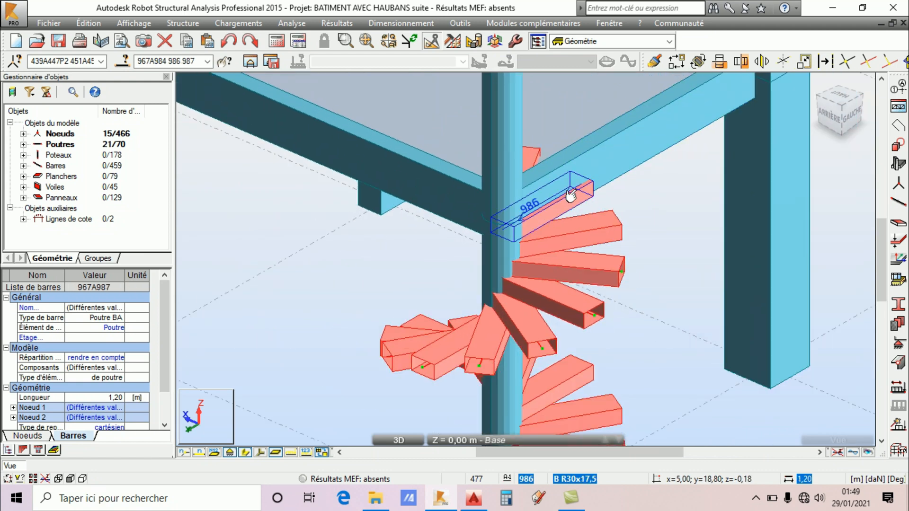
Rotate the selected stair beams by -30° in move mode about the column axis from 5,00; 20,00; -3,50 to 5,00; 20,00; -0,17.
{"action": "right_click", "coordinate": [682, 263]}
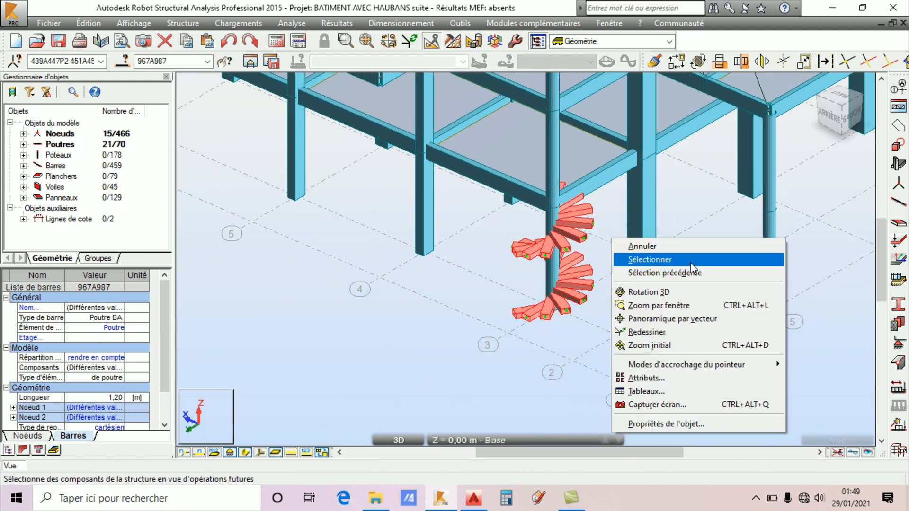
{"action": "left_click", "coordinate": [672, 290]}
{"action": "left_click_drag", "start_coordinate": [532, 284], "coordinate": [635, 270]}
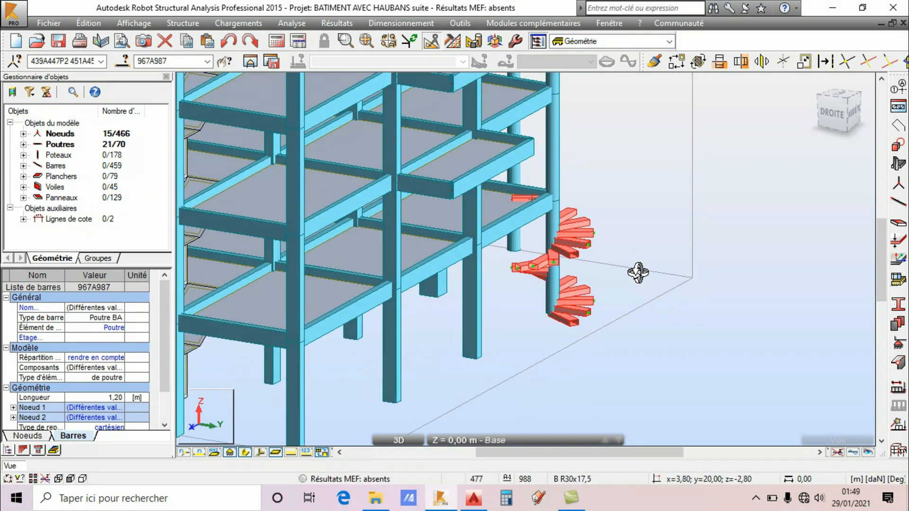
{"action": "left_click", "coordinate": [698, 60]}
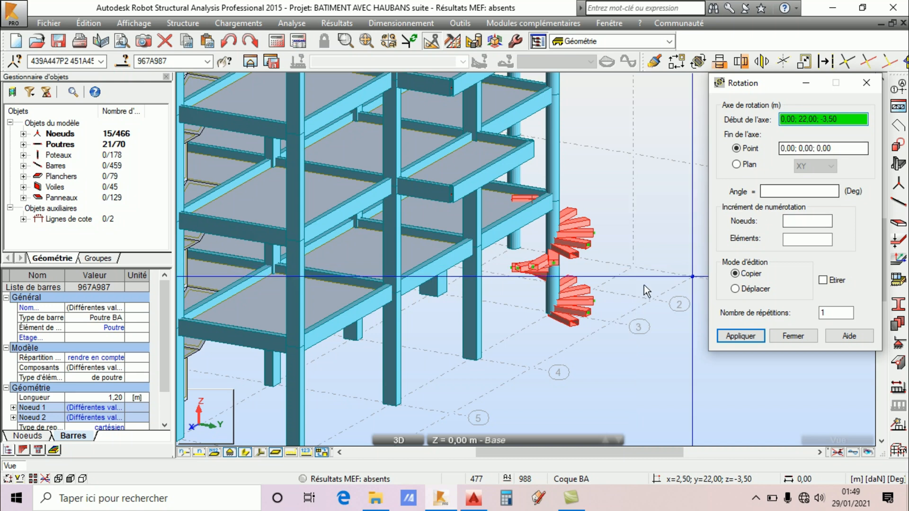
{"action": "left_click", "coordinate": [547, 316]}
{"action": "left_click", "coordinate": [555, 207]}
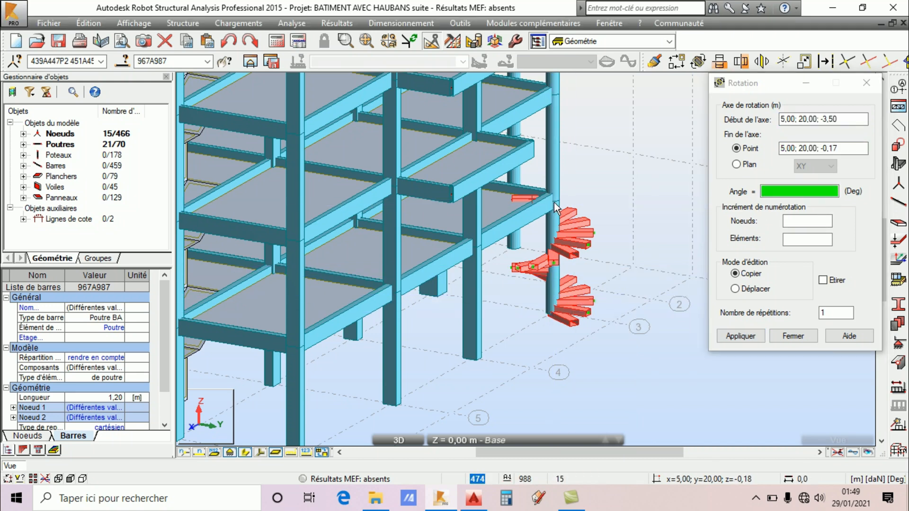
{"action": "left_click", "coordinate": [800, 192]}
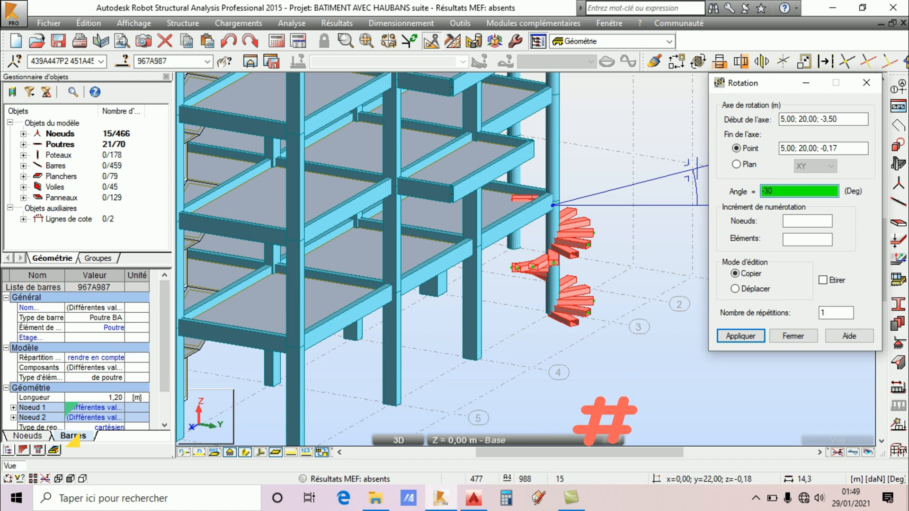
{"action": "left_click", "coordinate": [735, 289]}
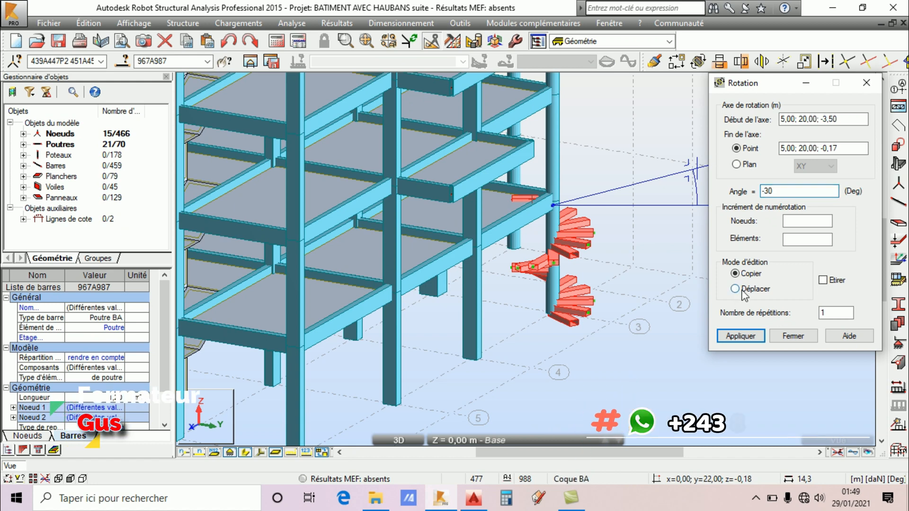
{"action": "left_click", "coordinate": [739, 336]}
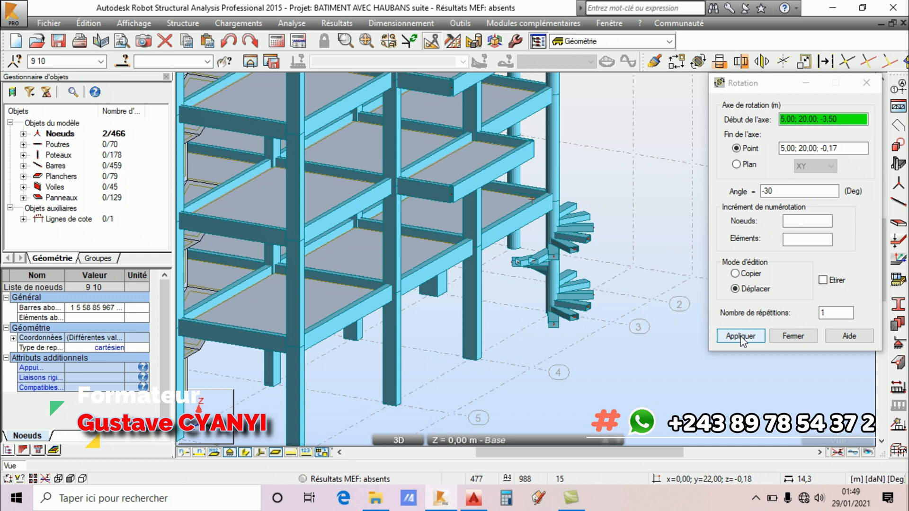
{"action": "left_click", "coordinate": [793, 336]}
Examine the rotated staircase where its top steps meet the slab's edge beam, and view the whole building from several sides.
{"action": "right_click", "coordinate": [604, 225]}
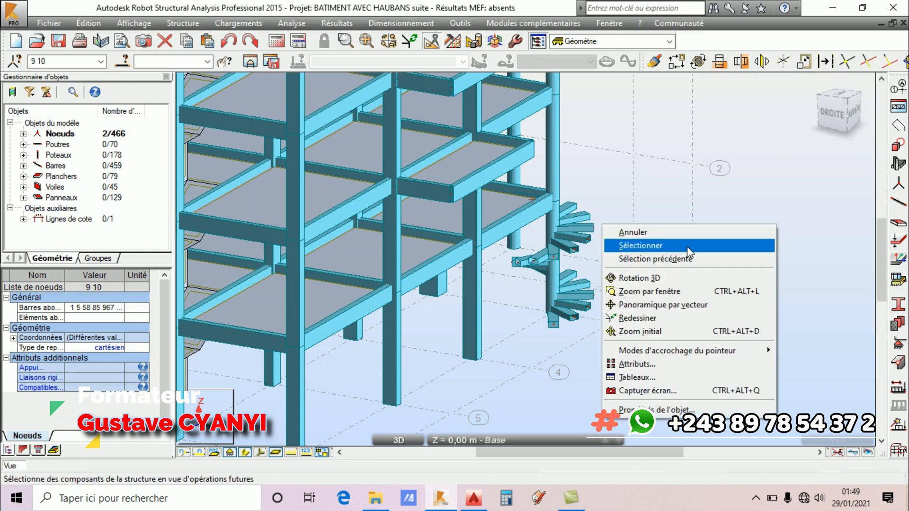
{"action": "left_click", "coordinate": [668, 278]}
{"action": "left_click_drag", "start_coordinate": [621, 319], "coordinate": [566, 188]}
{"action": "scroll", "coordinate": [565, 188], "scroll_direction": "up", "scroll_amount": 3}
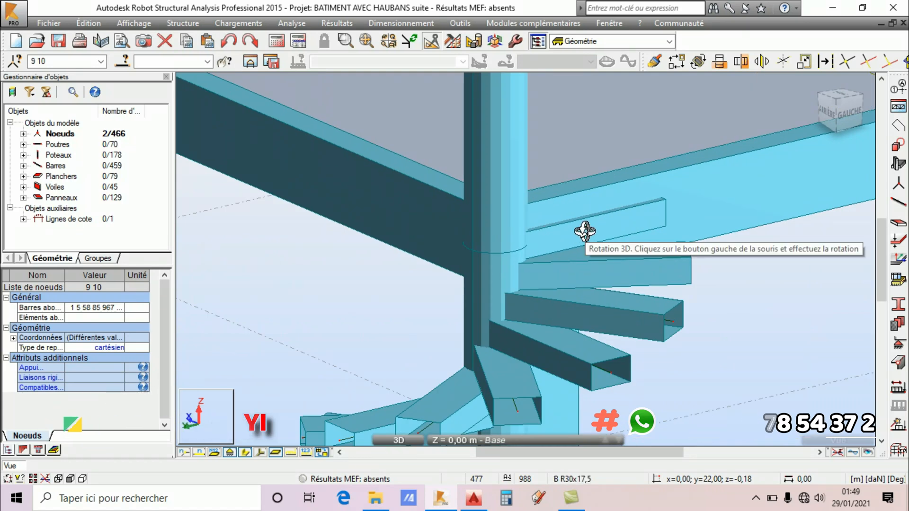
{"action": "scroll", "coordinate": [503, 225], "scroll_direction": "down", "scroll_amount": 7}
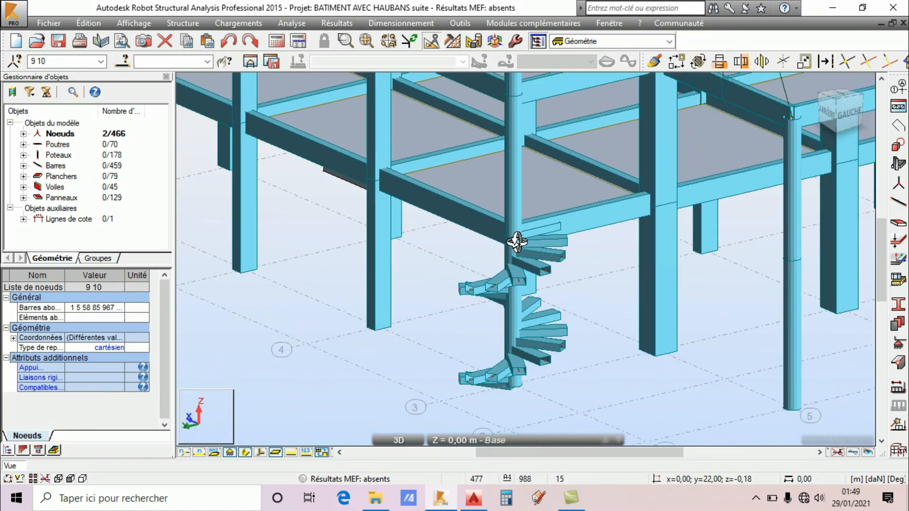
{"action": "left_click_drag", "start_coordinate": [540, 354], "coordinate": [508, 310]}
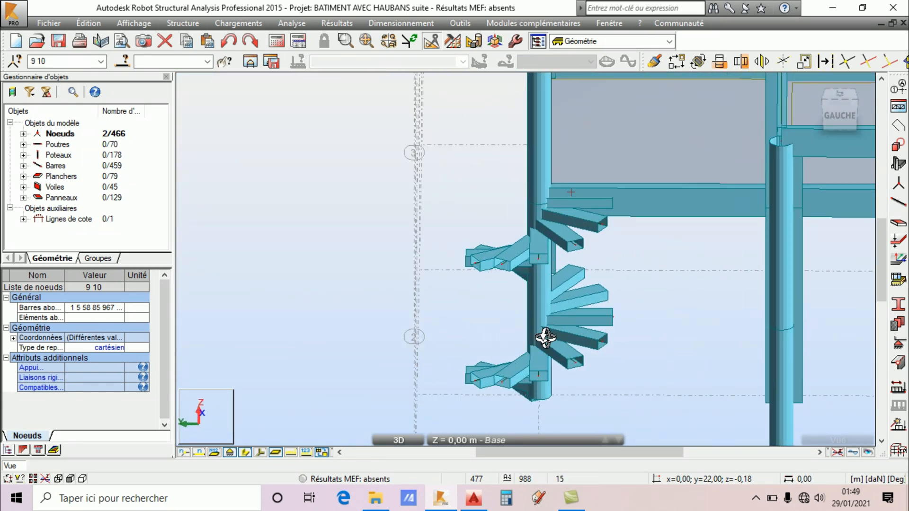
{"action": "scroll", "coordinate": [300, 261], "scroll_direction": "down", "scroll_amount": 8}
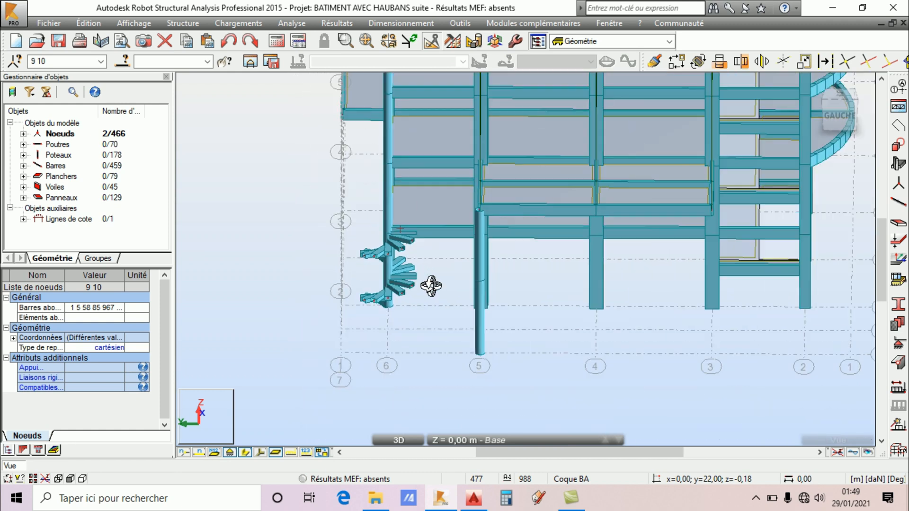
{"action": "left_click_drag", "start_coordinate": [468, 266], "coordinate": [498, 165]}
{"action": "left_click_drag", "start_coordinate": [550, 231], "coordinate": [395, 365]}
{"action": "scroll", "coordinate": [517, 320], "scroll_direction": "down", "scroll_amount": 3}
{"action": "scroll", "coordinate": [537, 328], "scroll_direction": "up", "scroll_amount": 5}
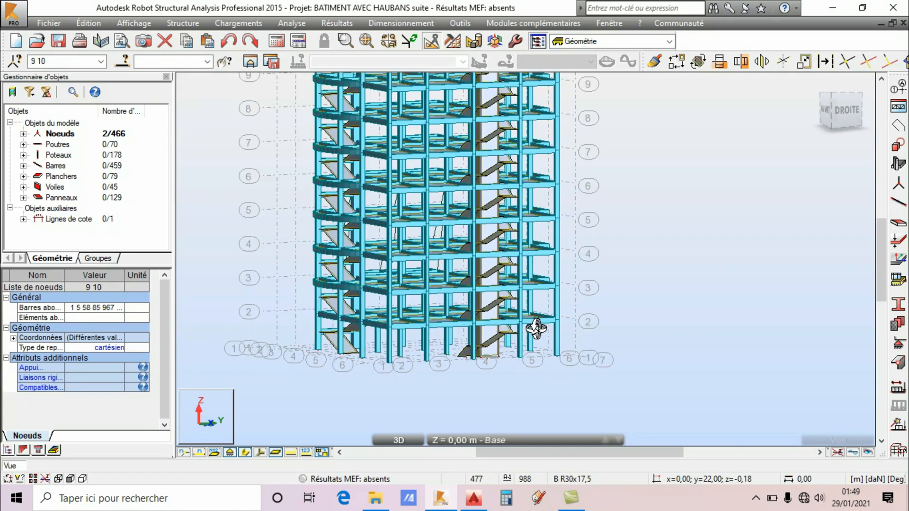
{"action": "left_click_drag", "start_coordinate": [464, 350], "coordinate": [566, 211]}
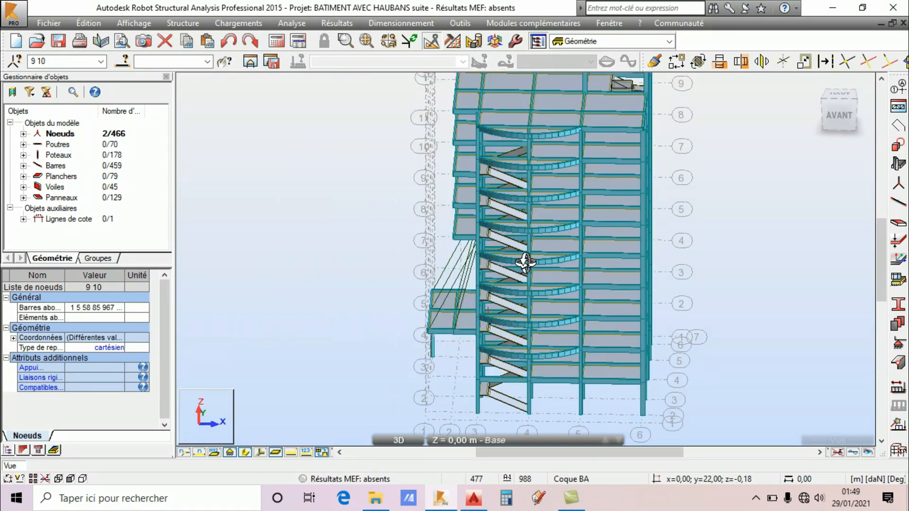
{"action": "left_click_drag", "start_coordinate": [525, 263], "coordinate": [560, 258]}
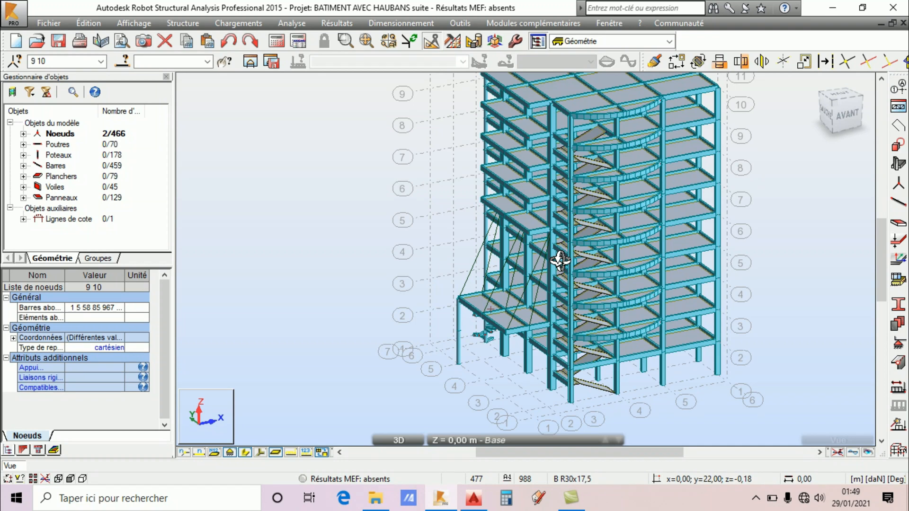